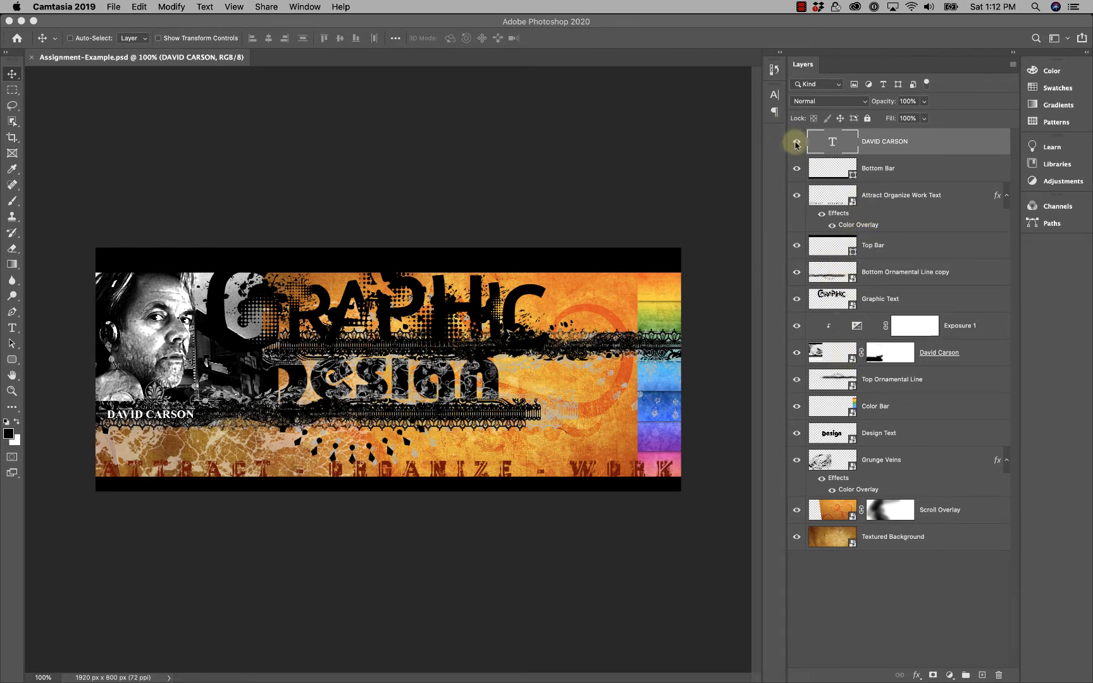
Toggle the visibility of the DAVID CARSON text, Bottom Bar and Top Bar layers to identify each, and list the available shape tools.
{"action": "left_click", "coordinate": [796, 145]}
{"action": "left_click", "coordinate": [795, 145]}
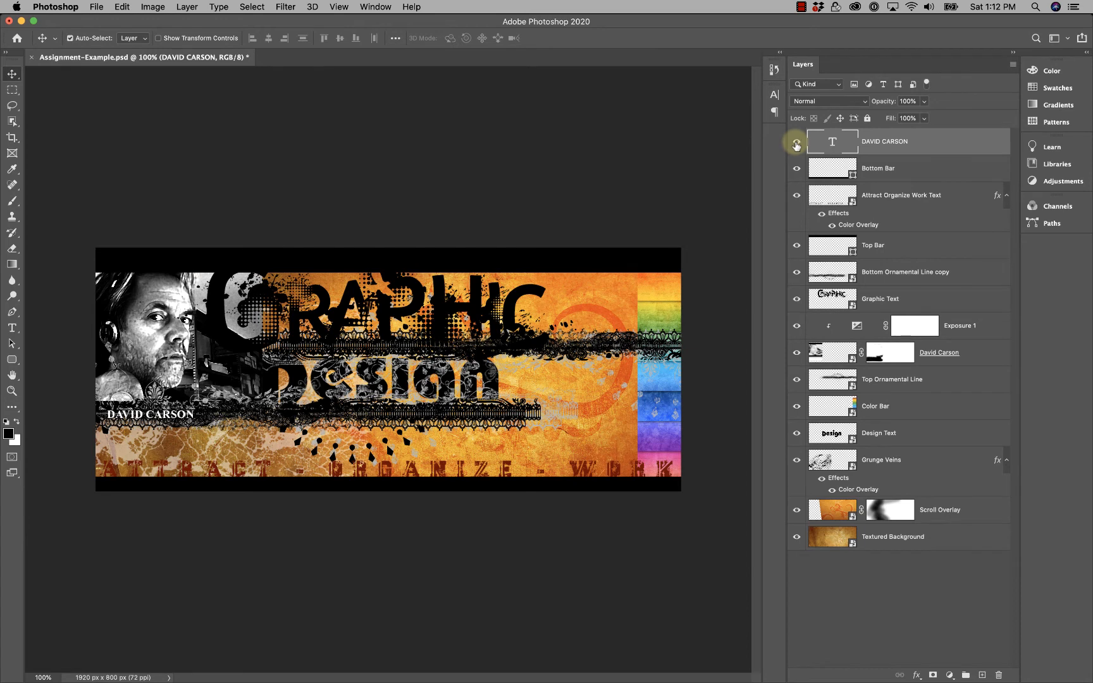
{"action": "left_click", "coordinate": [795, 145]}
{"action": "left_click", "coordinate": [796, 144]}
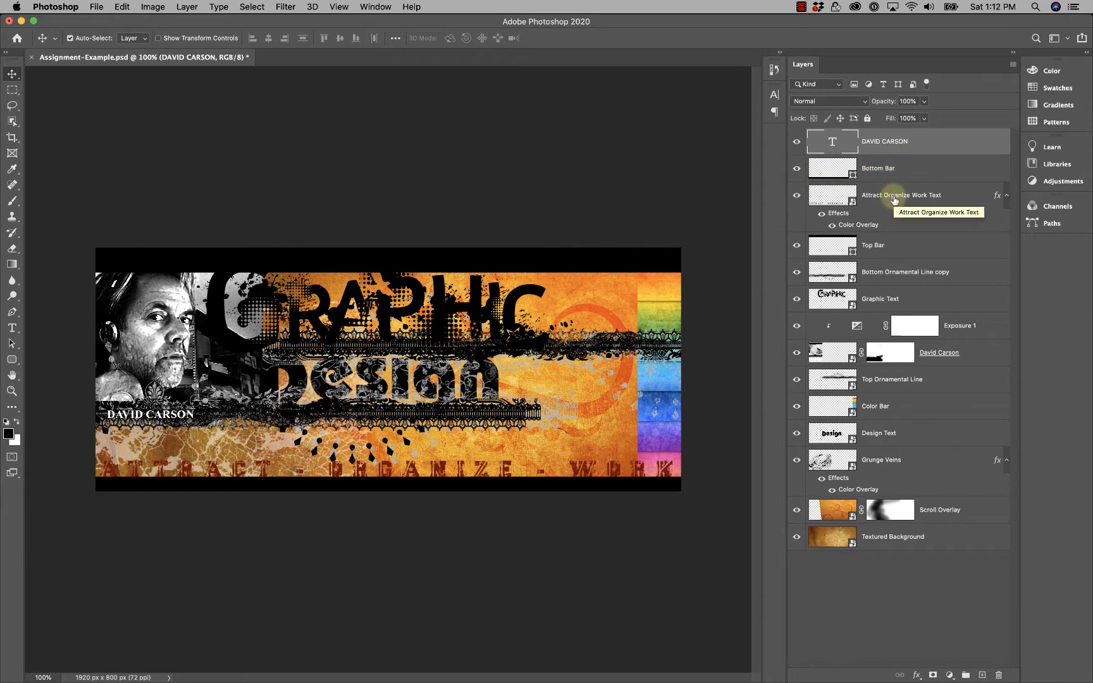
{"action": "left_click", "coordinate": [797, 170]}
{"action": "left_click", "coordinate": [797, 169]}
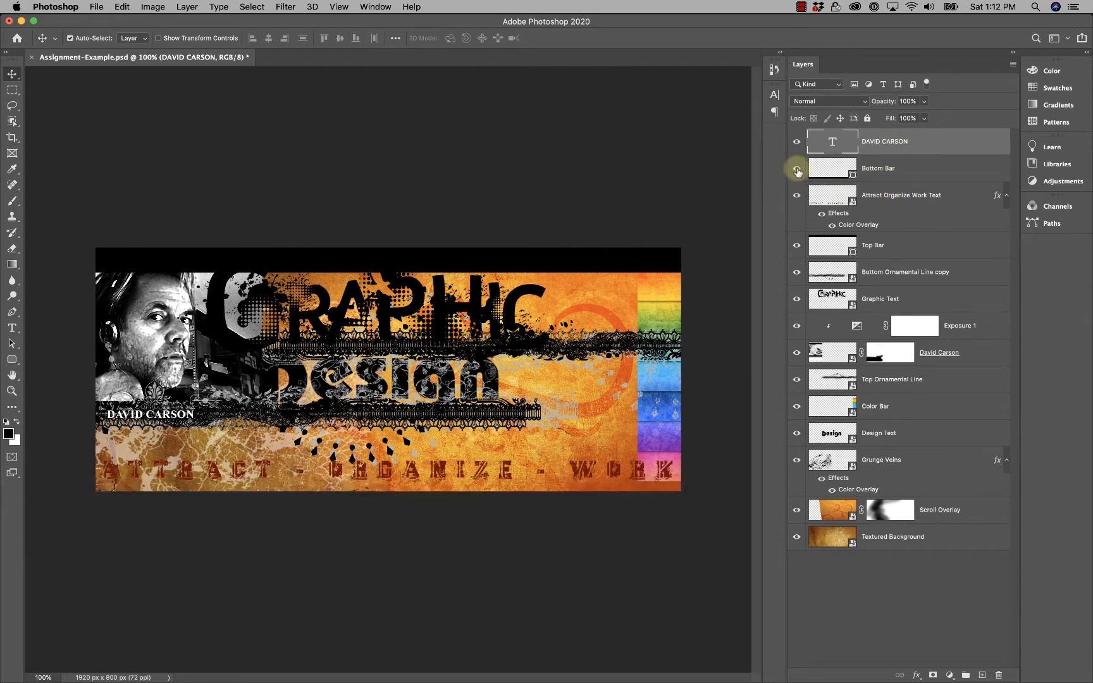
{"action": "left_click", "coordinate": [797, 248]}
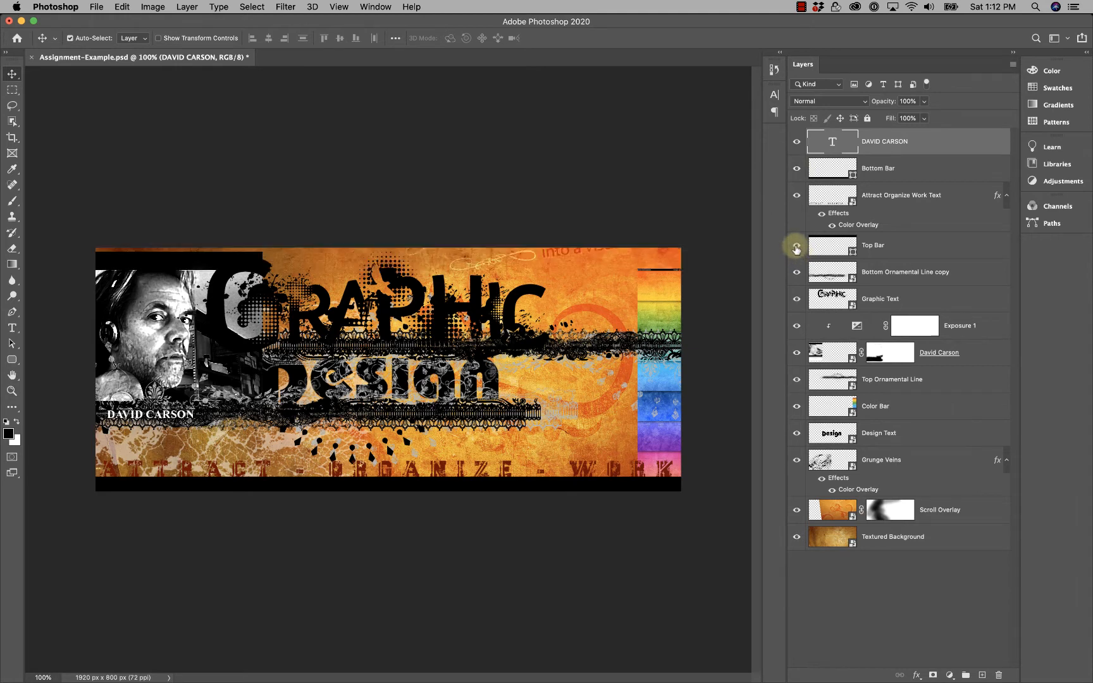
{"action": "left_click", "coordinate": [796, 247]}
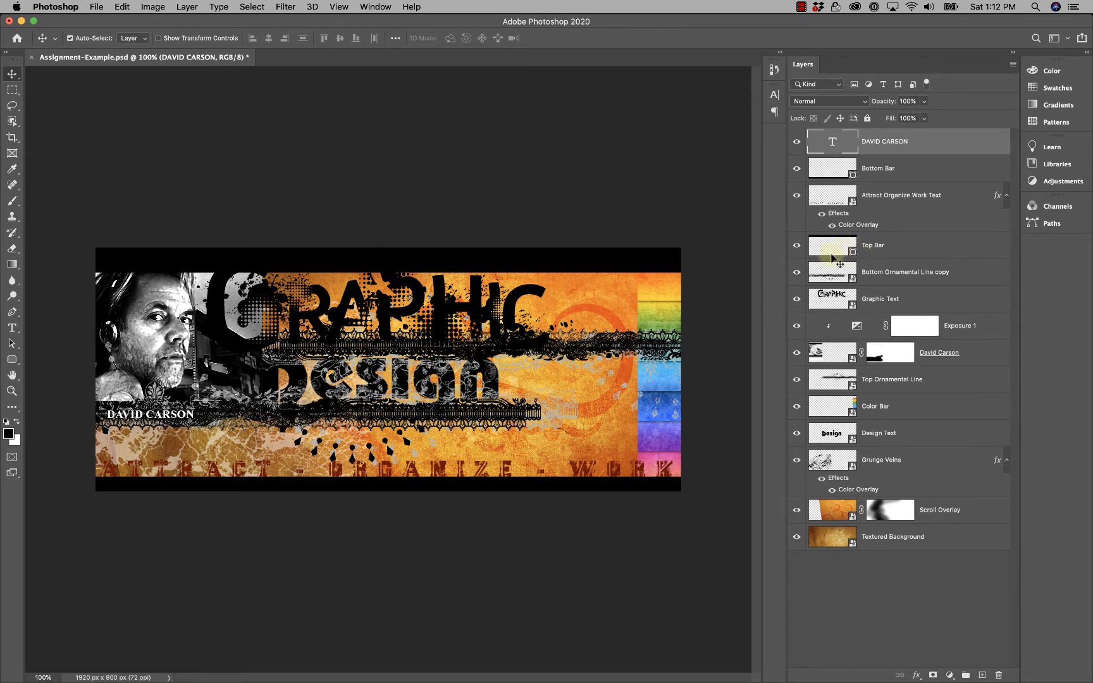
{"action": "left_click", "coordinate": [12, 358]}
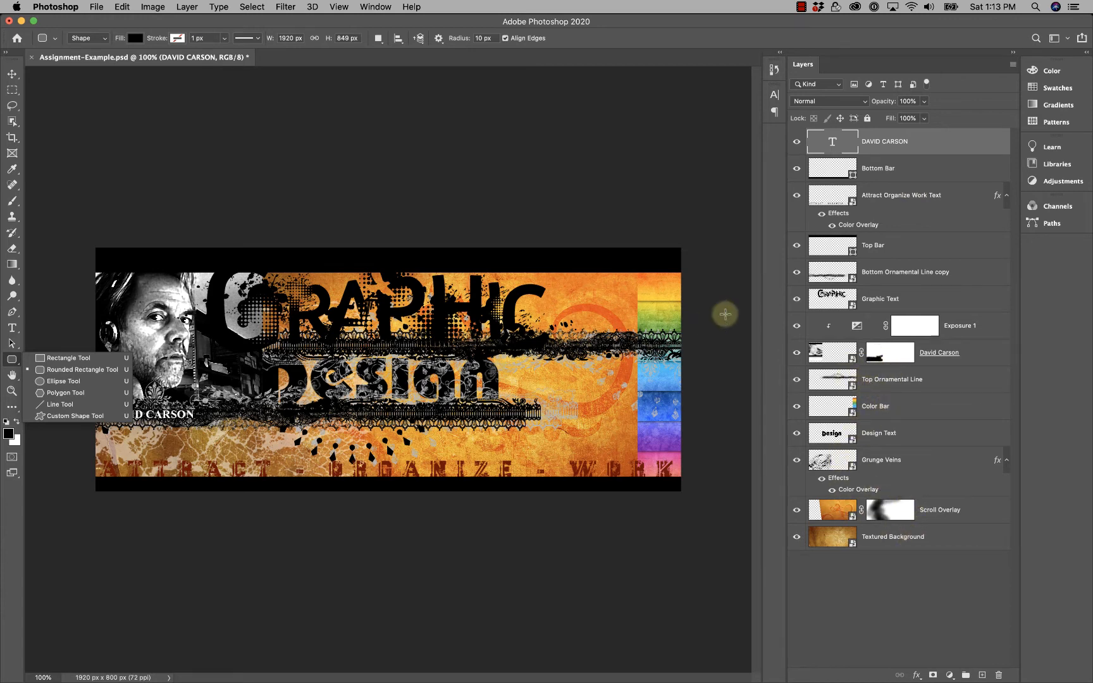
Hide every layer except Textured Background and switch to the Move tool.
{"action": "left_click", "coordinate": [797, 141]}
{"action": "left_click_drag", "start_coordinate": [795, 178], "coordinate": [796, 461]}
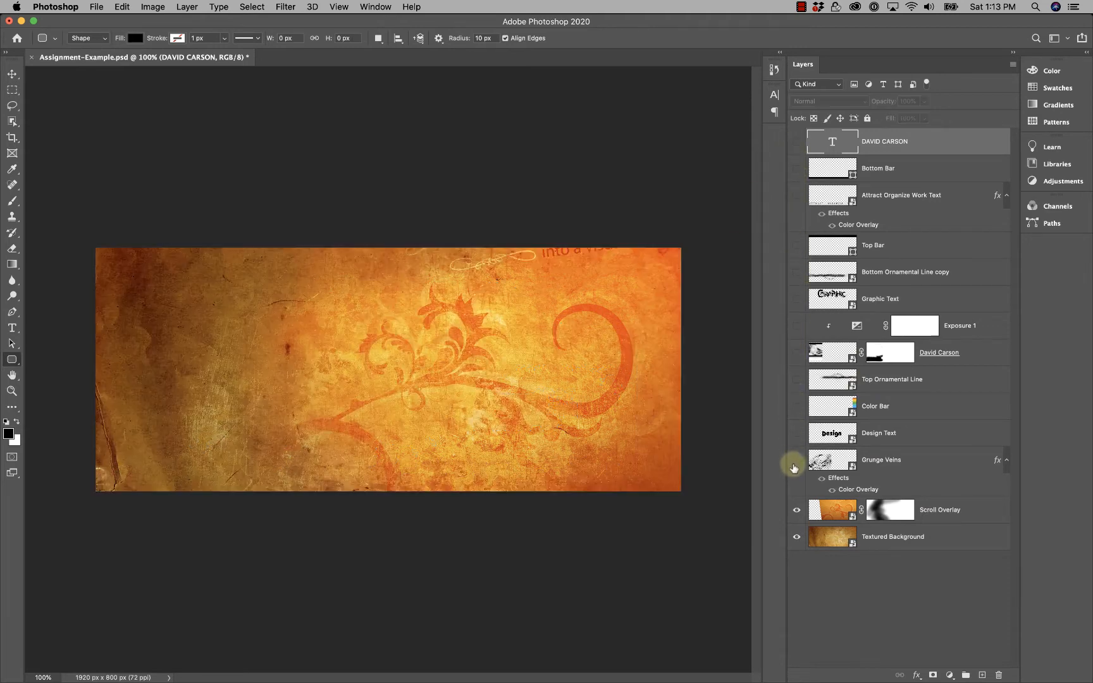
{"action": "left_click", "coordinate": [795, 513]}
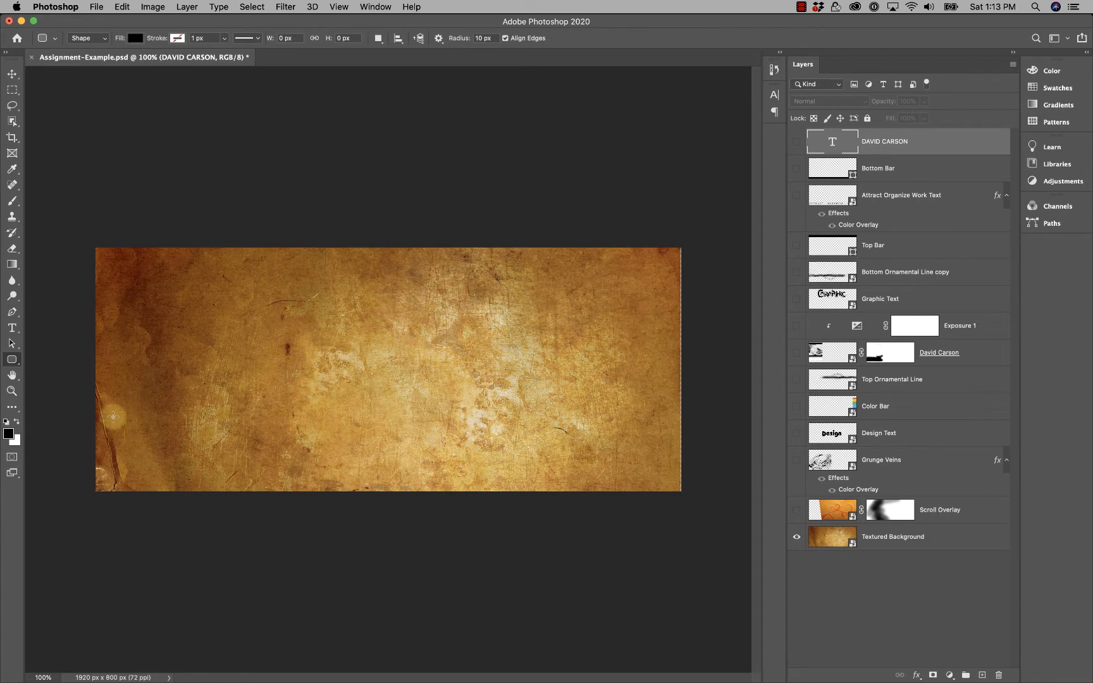
{"action": "left_click", "coordinate": [13, 75]}
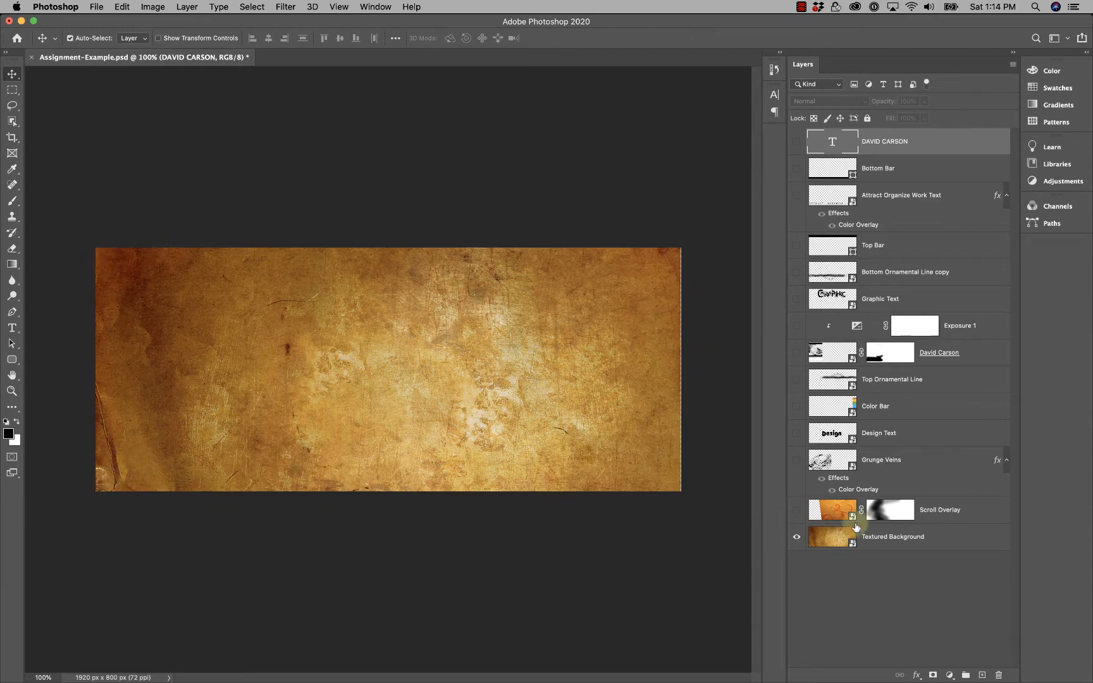
Show the Scroll Overlay layer and toggle Textured Background off and on to compare the blend, leaving Textured Background hidden.
{"action": "left_click", "coordinate": [796, 509]}
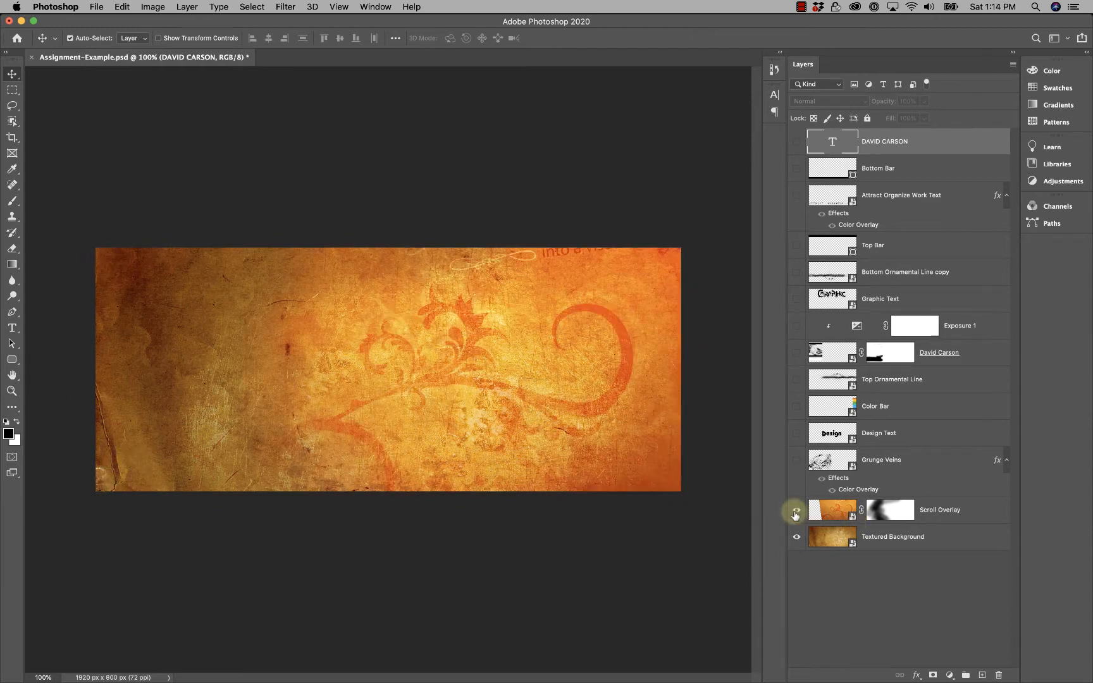
{"action": "left_click", "coordinate": [797, 537]}
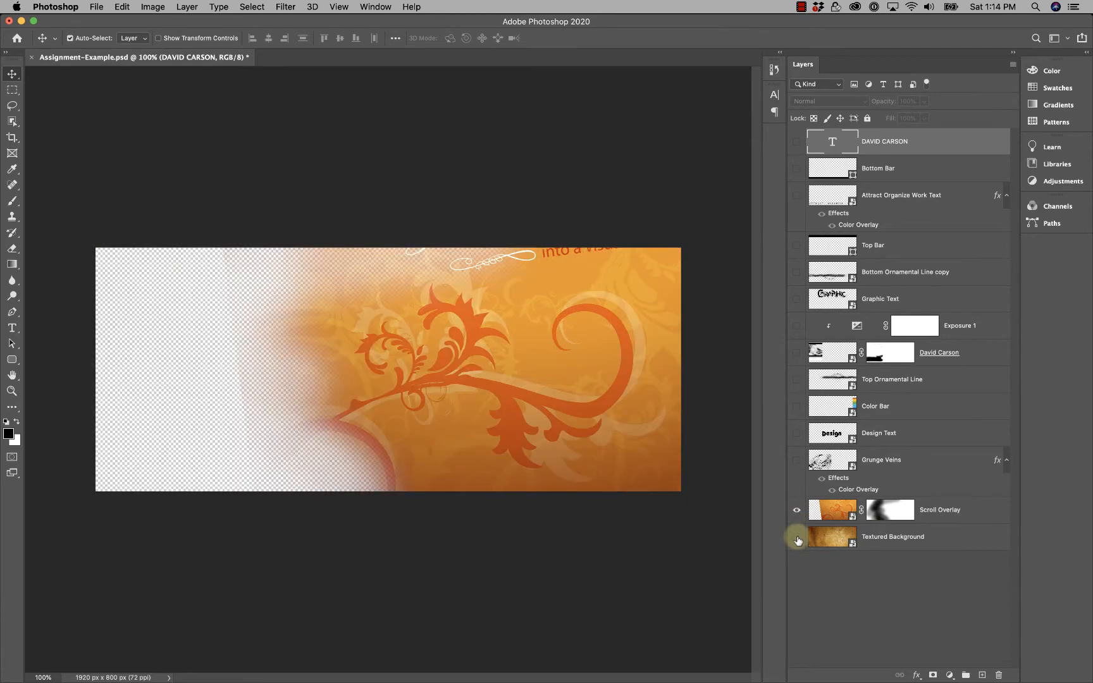
{"action": "left_click", "coordinate": [797, 538]}
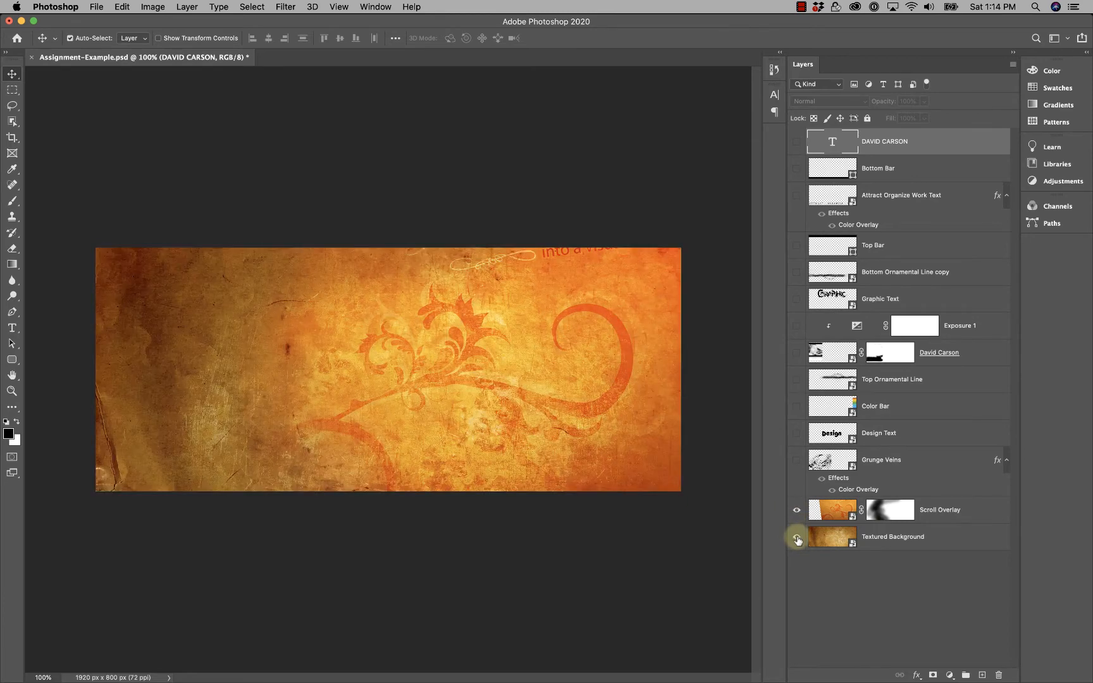
{"action": "left_click", "coordinate": [797, 538]}
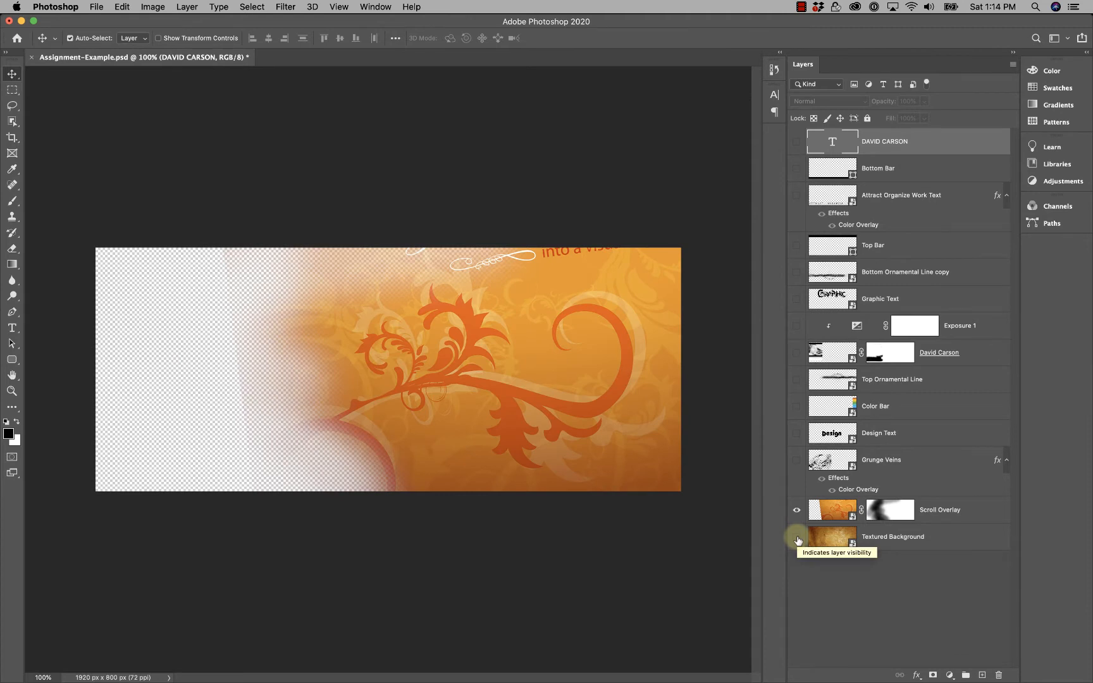
{"action": "left_click", "coordinate": [797, 538]}
{"action": "left_click", "coordinate": [797, 538]}
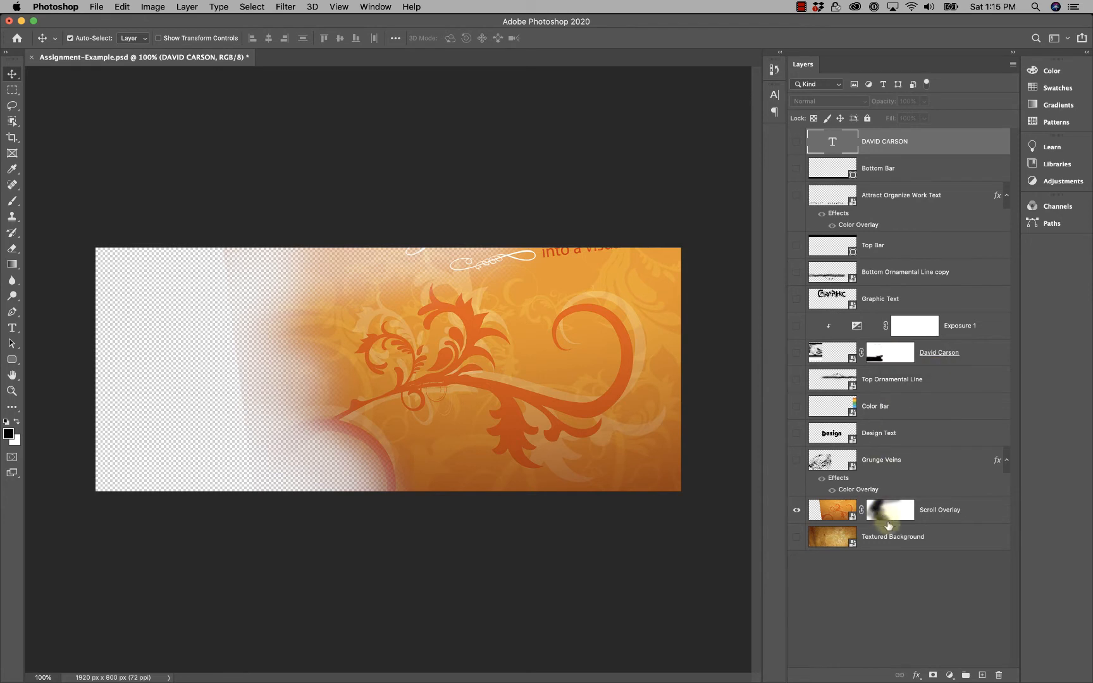
Select the Scroll Overlay layer mask and set up a soft black brush with size 201 px and hardness 0%.
{"action": "left_click", "coordinate": [888, 518]}
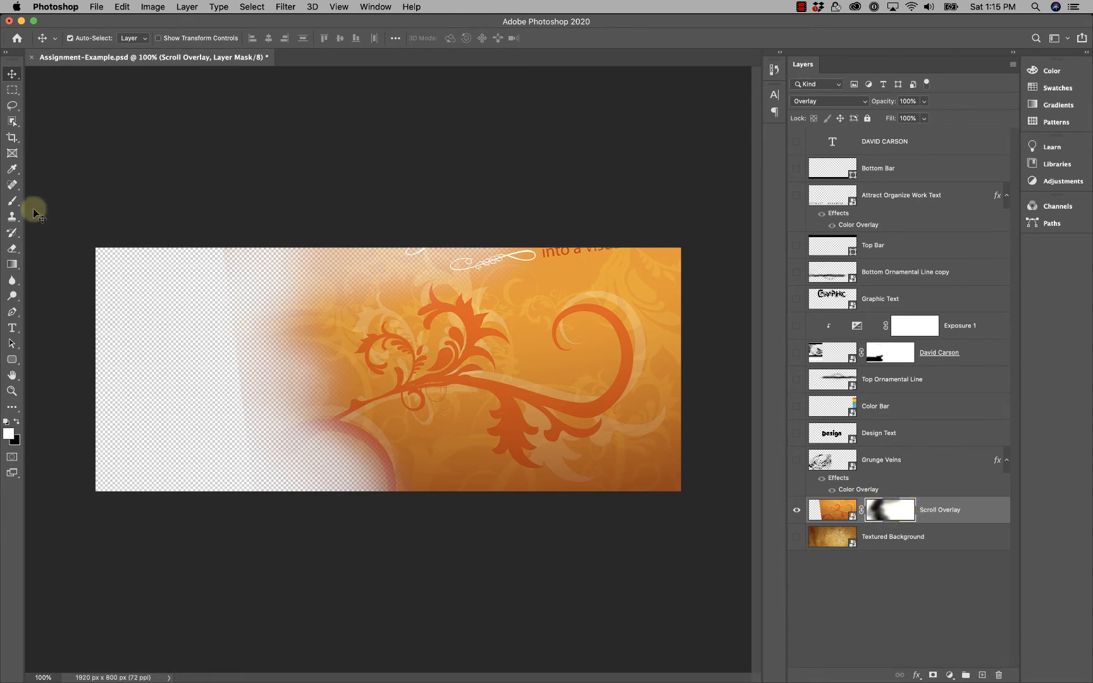
{"action": "left_click", "coordinate": [13, 201]}
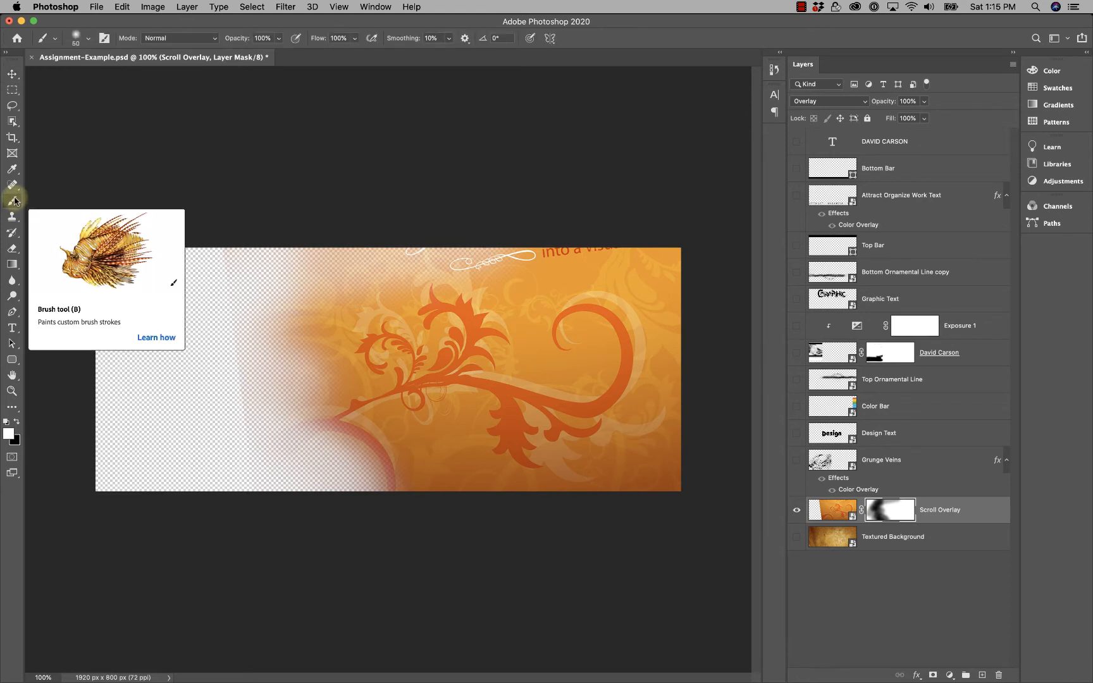
{"action": "left_click", "coordinate": [16, 424]}
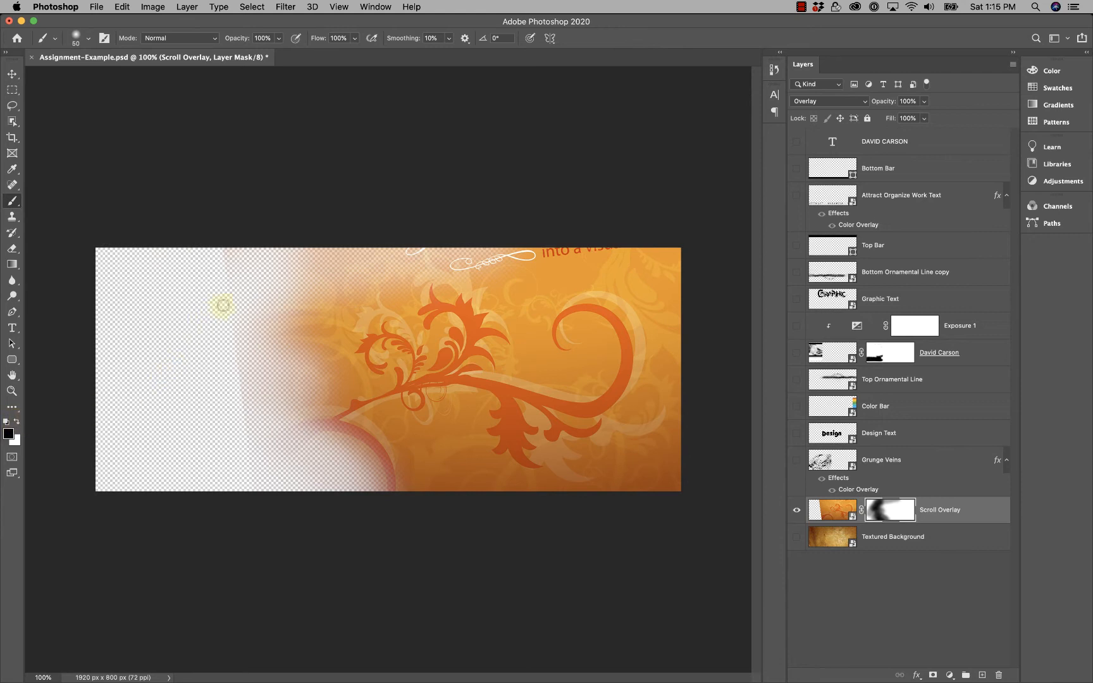
{"action": "right_click", "coordinate": [223, 306]}
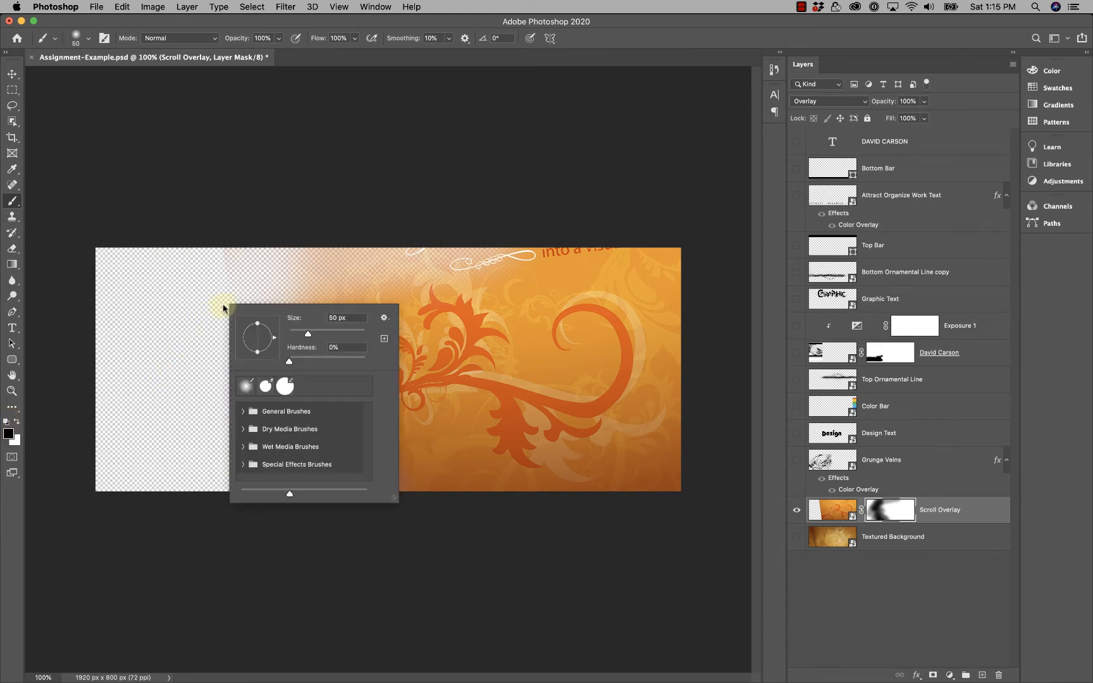
{"action": "left_click", "coordinate": [289, 362]}
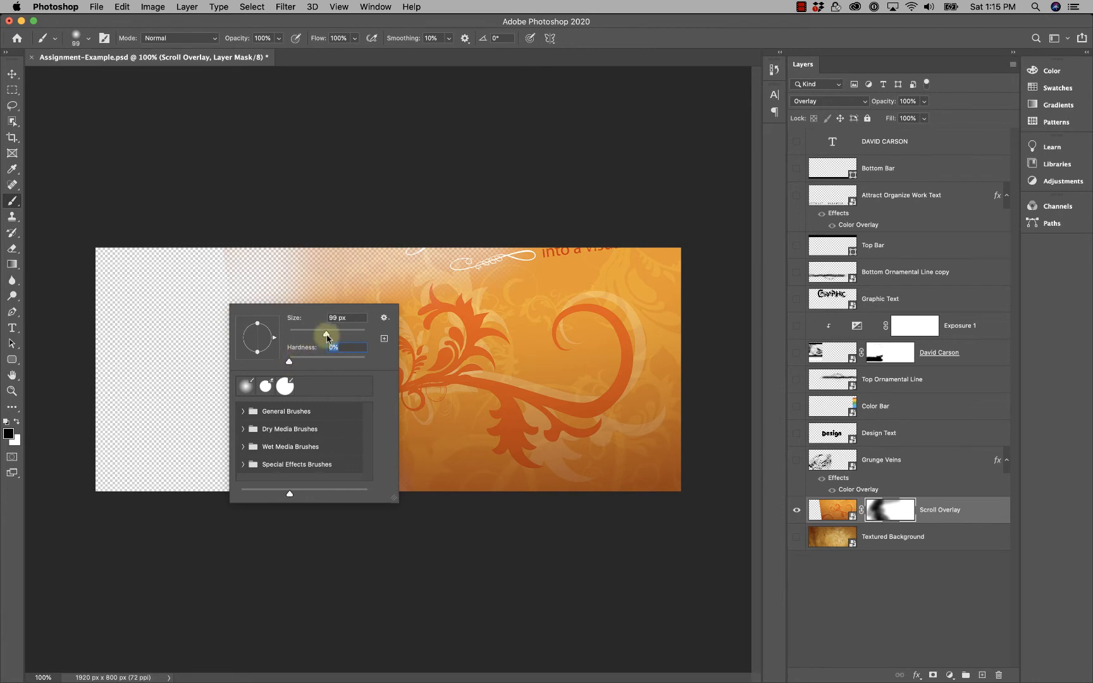
{"action": "left_click_drag", "start_coordinate": [309, 334], "coordinate": [346, 335]}
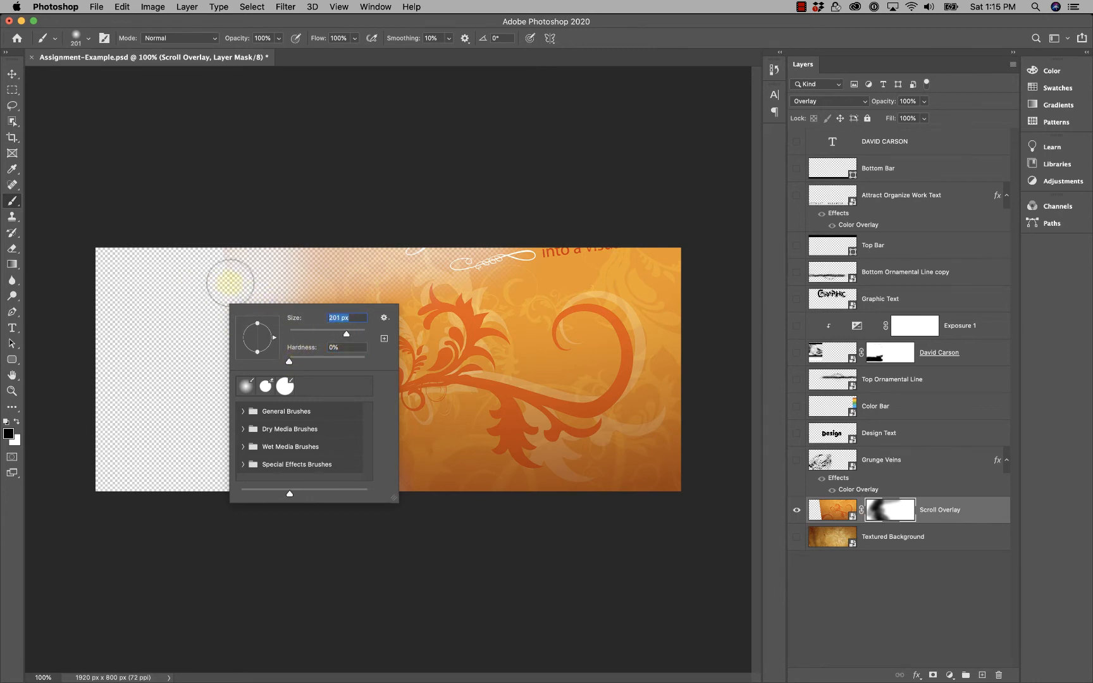
{"action": "left_click", "coordinate": [250, 287]}
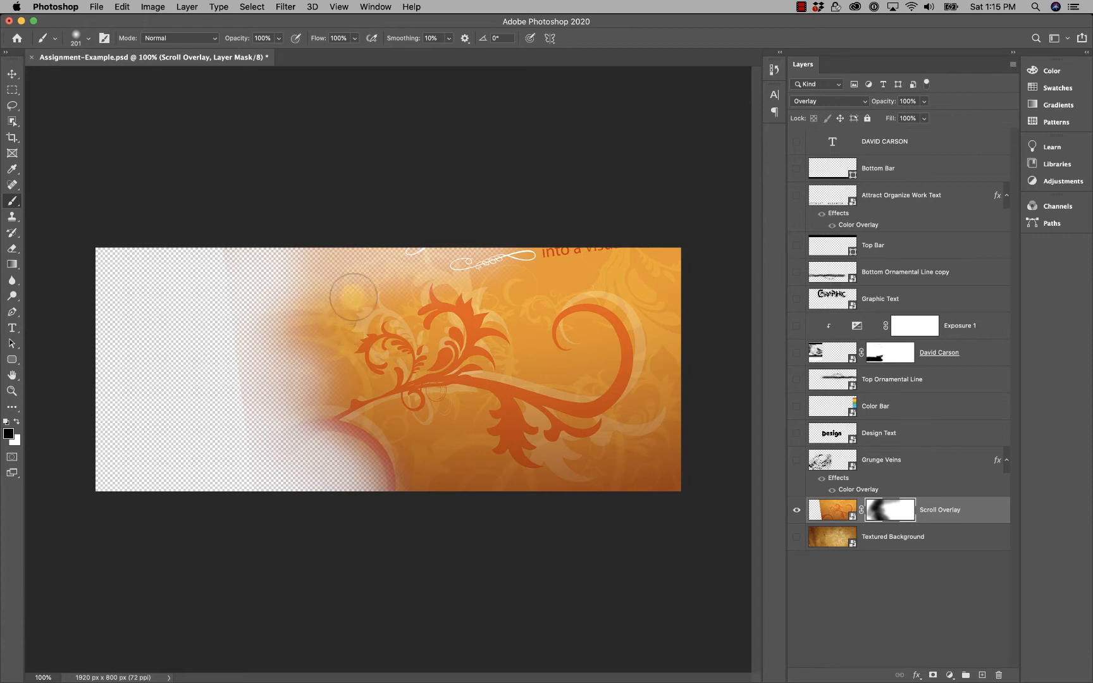
Try painting black over the scroll artwork on the Scroll Overlay mask at 100% brush opacity, undoing each attempt.
{"action": "mouse_move", "coordinate": [353, 297]}
{"action": "left_mouse_down"}
{"action": "mouse_move", "coordinate": [303, 351]}
{"action": "mouse_move", "coordinate": [370, 302]}
{"action": "mouse_move", "coordinate": [322, 383]}
{"action": "mouse_move", "coordinate": [473, 359]}
{"action": "mouse_move", "coordinate": [337, 327]}
{"action": "mouse_move", "coordinate": [415, 359]}
{"action": "mouse_move", "coordinate": [370, 386]}
{"action": "mouse_move", "coordinate": [389, 404]}
{"action": "left_mouse_up"}
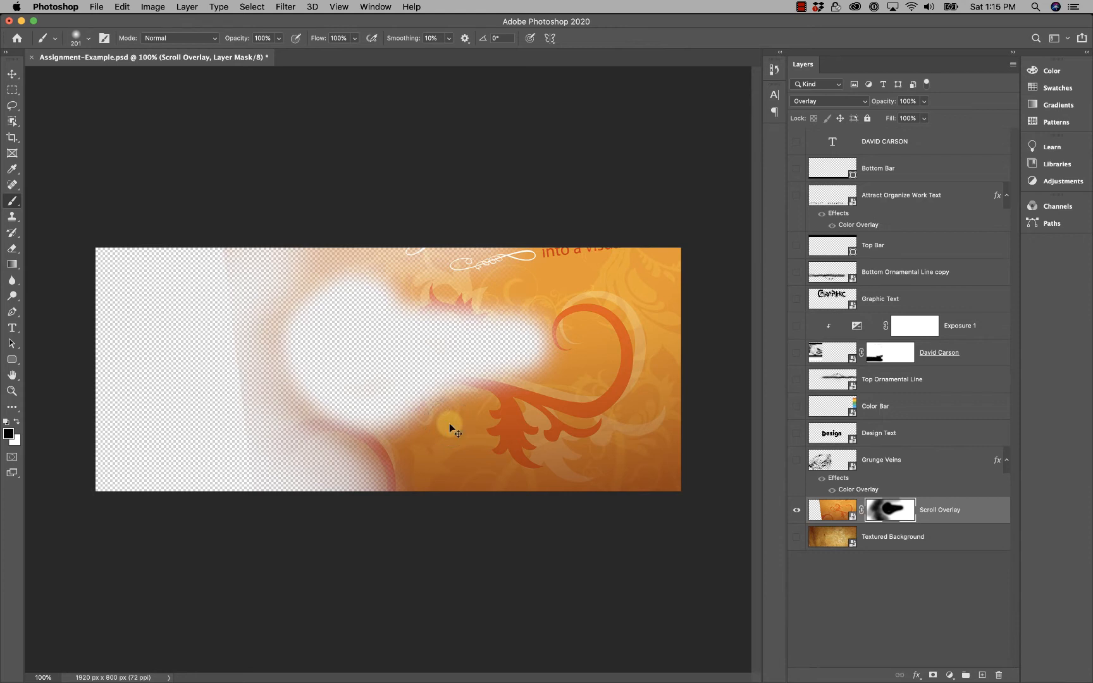
{"action": "key", "text": "super+z"}
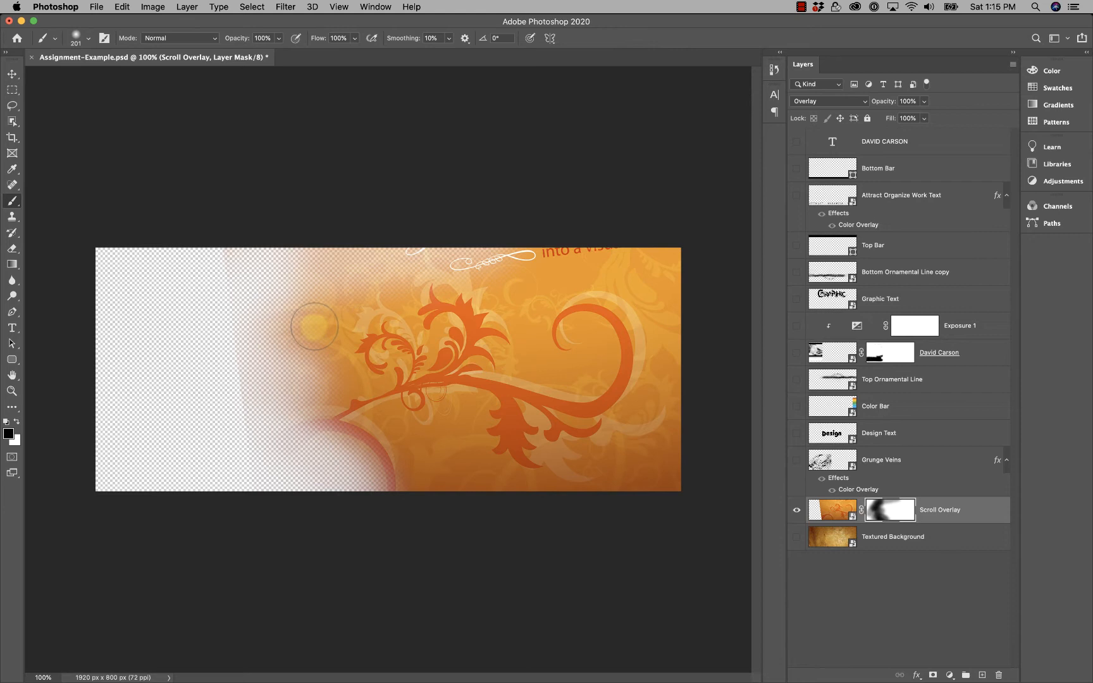
{"action": "mouse_move", "coordinate": [314, 326]}
{"action": "left_mouse_down"}
{"action": "mouse_move", "coordinate": [417, 309]}
{"action": "mouse_move", "coordinate": [474, 315]}
{"action": "mouse_move", "coordinate": [309, 318]}
{"action": "left_mouse_up"}
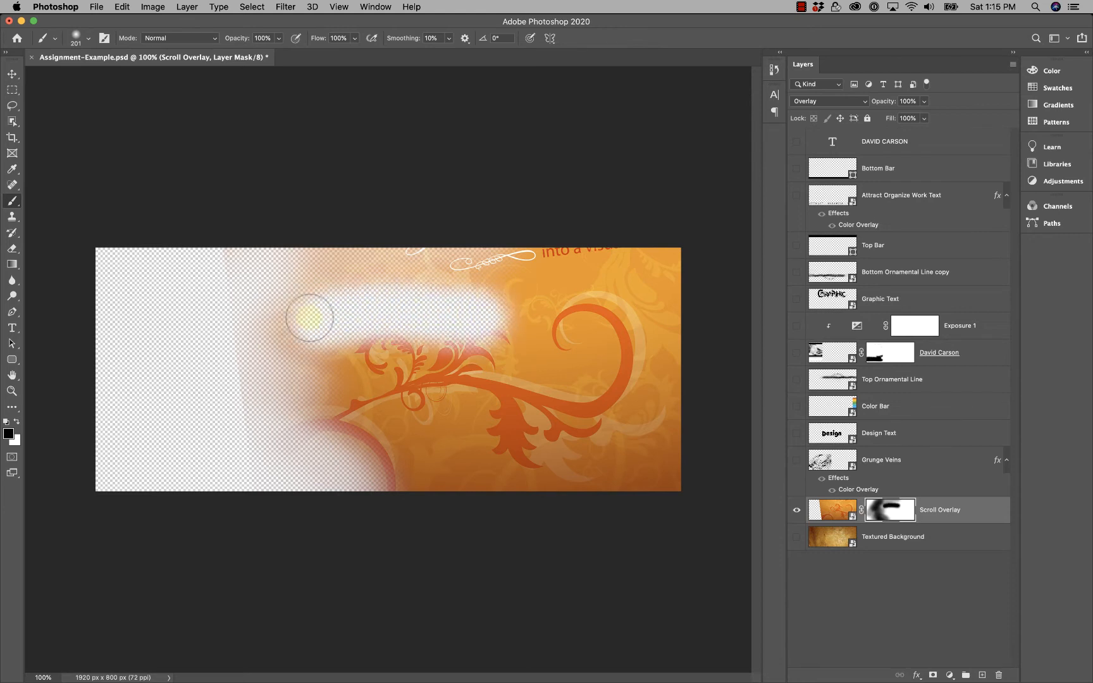
{"action": "key", "text": "super+z"}
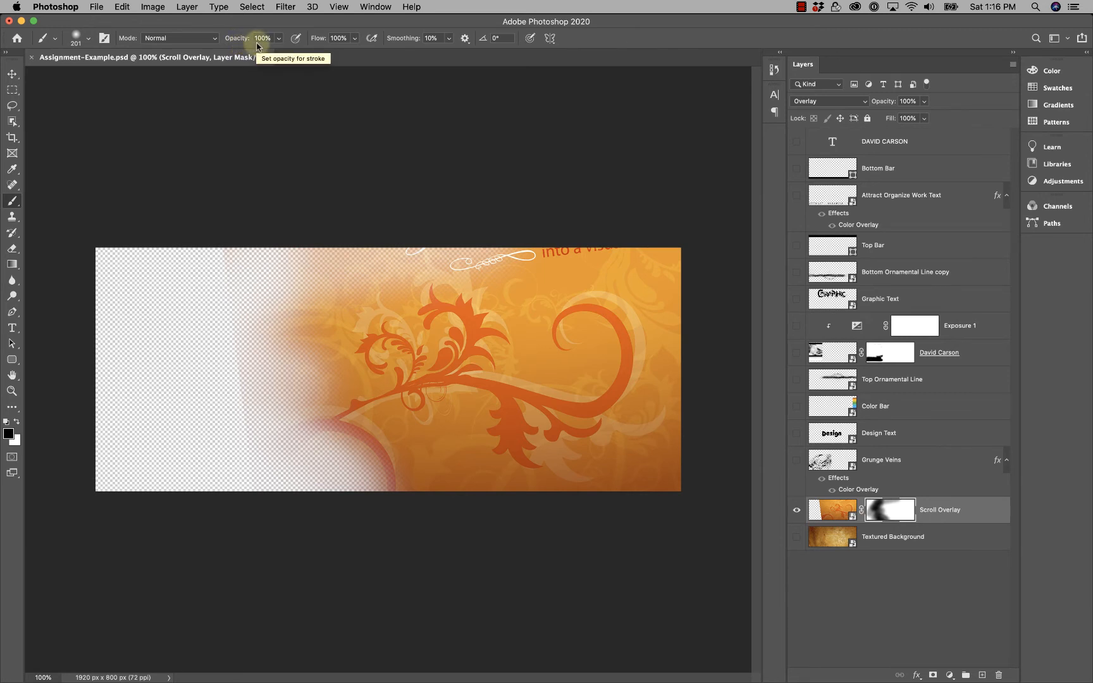
Set the brush opacity to 21%, try building up translucent black strokes over the scroll on the mask, and undo them all.
{"action": "left_click", "coordinate": [278, 38]}
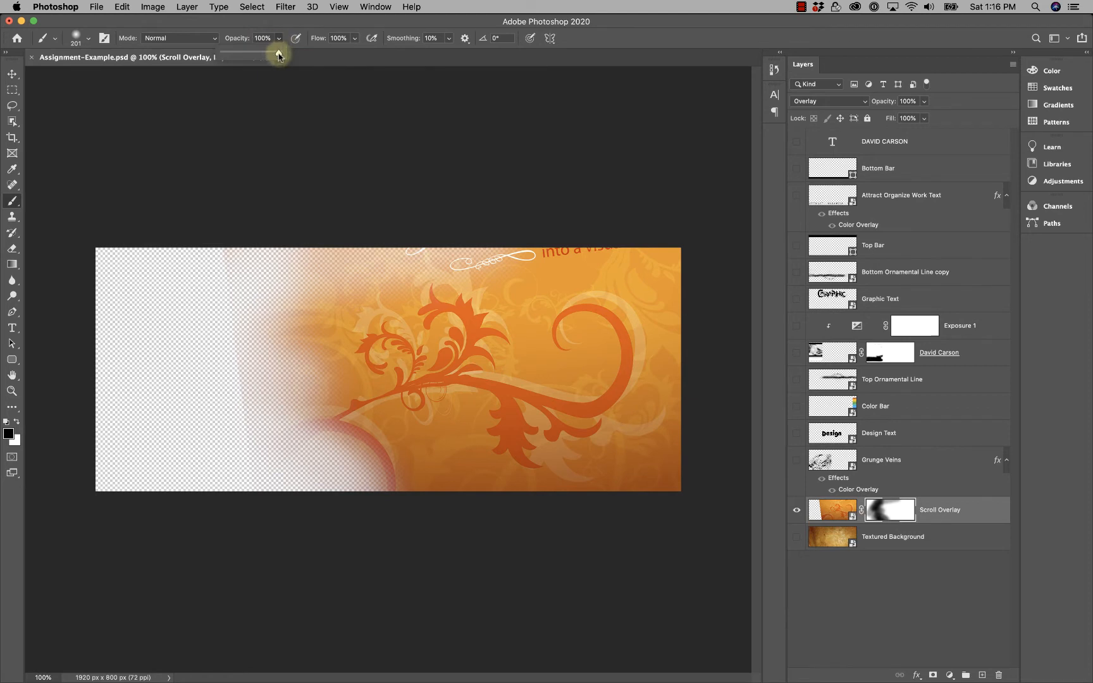
{"action": "left_click_drag", "start_coordinate": [278, 56], "coordinate": [234, 59]}
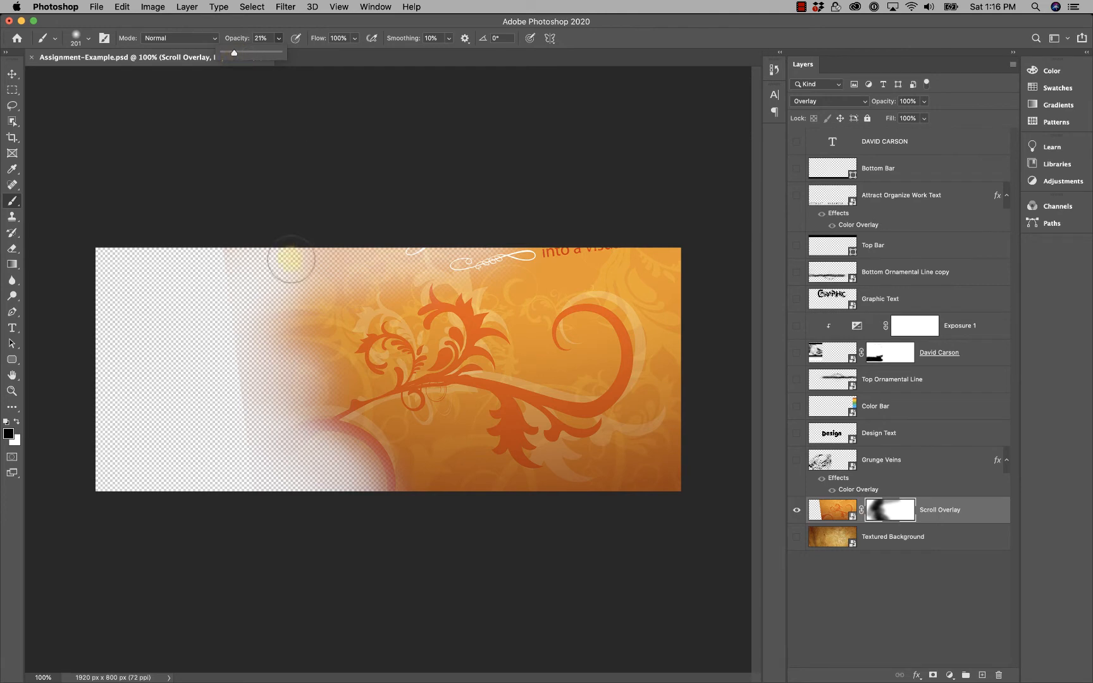
{"action": "mouse_move", "coordinate": [313, 305]}
{"action": "left_mouse_down"}
{"action": "mouse_move", "coordinate": [519, 341]}
{"action": "mouse_move", "coordinate": [305, 316]}
{"action": "mouse_move", "coordinate": [277, 337]}
{"action": "mouse_move", "coordinate": [506, 365]}
{"action": "mouse_move", "coordinate": [505, 347]}
{"action": "mouse_move", "coordinate": [444, 337]}
{"action": "mouse_move", "coordinate": [311, 331]}
{"action": "mouse_move", "coordinate": [297, 362]}
{"action": "left_mouse_up"}
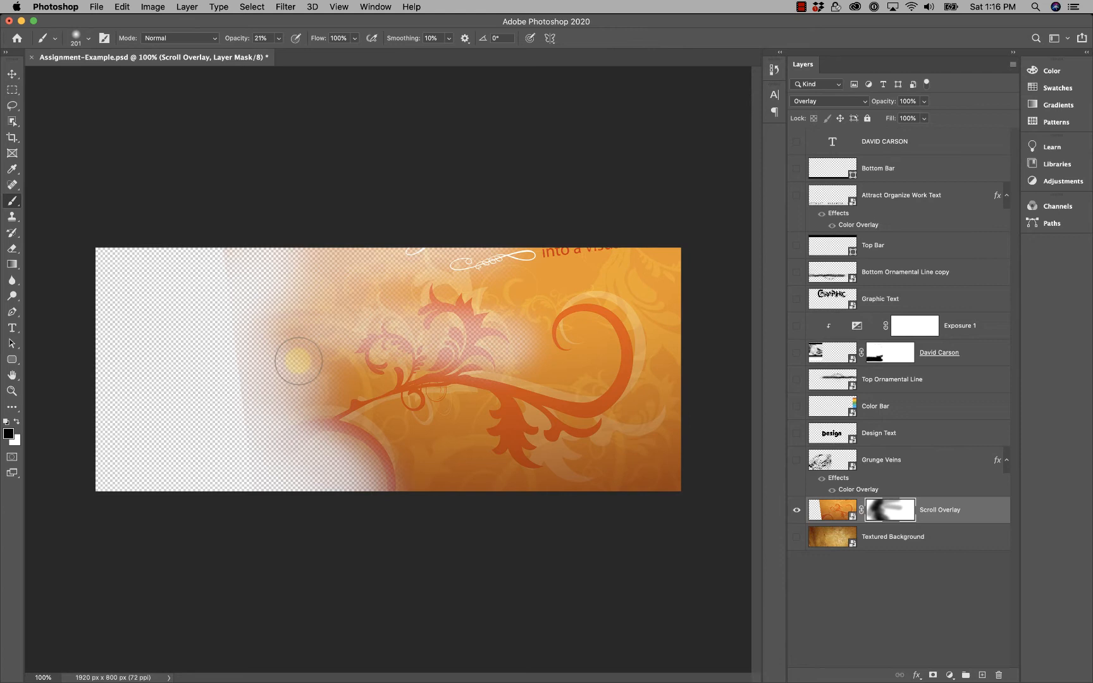
{"action": "mouse_move", "coordinate": [298, 362]}
{"action": "left_mouse_down"}
{"action": "mouse_move", "coordinate": [425, 329]}
{"action": "mouse_move", "coordinate": [496, 343]}
{"action": "mouse_move", "coordinate": [330, 331]}
{"action": "mouse_move", "coordinate": [484, 355]}
{"action": "mouse_move", "coordinate": [315, 337]}
{"action": "mouse_move", "coordinate": [485, 350]}
{"action": "mouse_move", "coordinate": [323, 344]}
{"action": "left_mouse_up"}
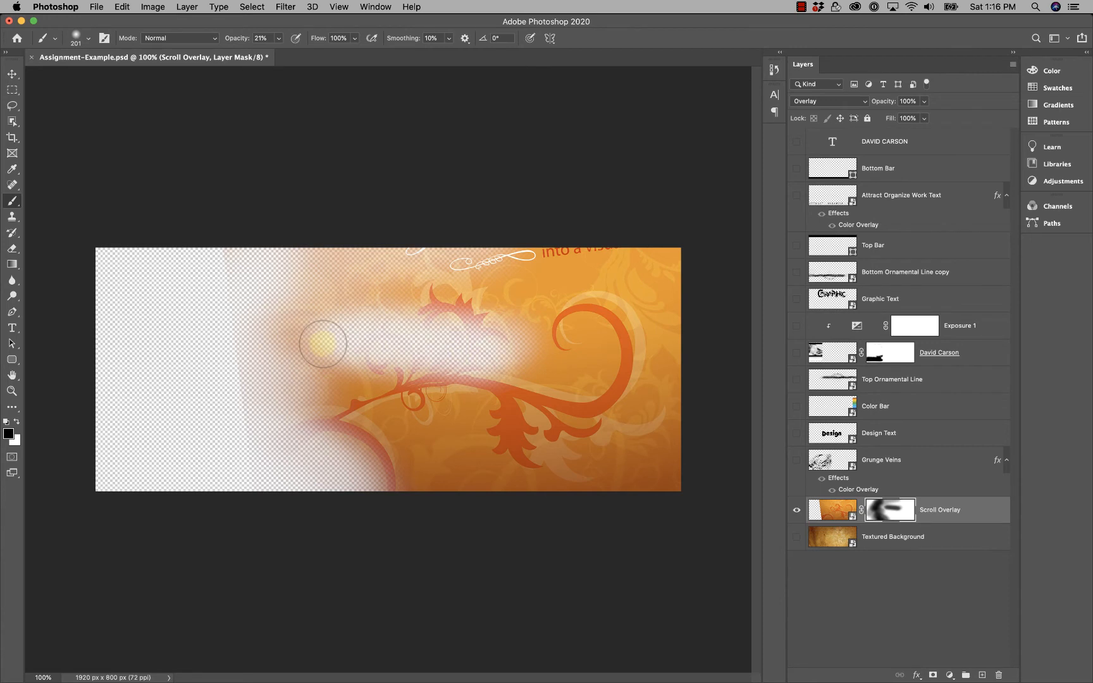
{"action": "left_click_drag", "start_coordinate": [323, 343], "coordinate": [321, 346]}
{"action": "key", "text": "super+z"}
{"action": "key", "text": "super+z"}
{"action": "key", "text": "super+z"}
{"action": "key", "text": "super+z"}
{"action": "key", "text": "super+z"}
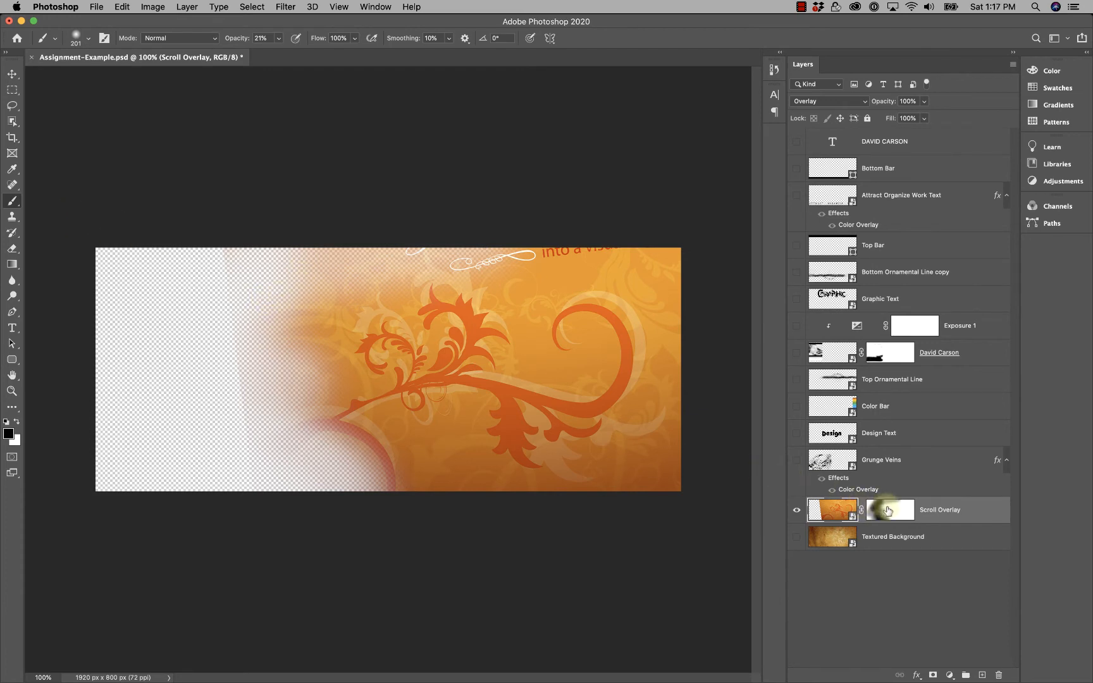
Reselect the Scroll Overlay mask, hide that layer, and show only the David Carson photo layer.
{"action": "left_click", "coordinate": [890, 510]}
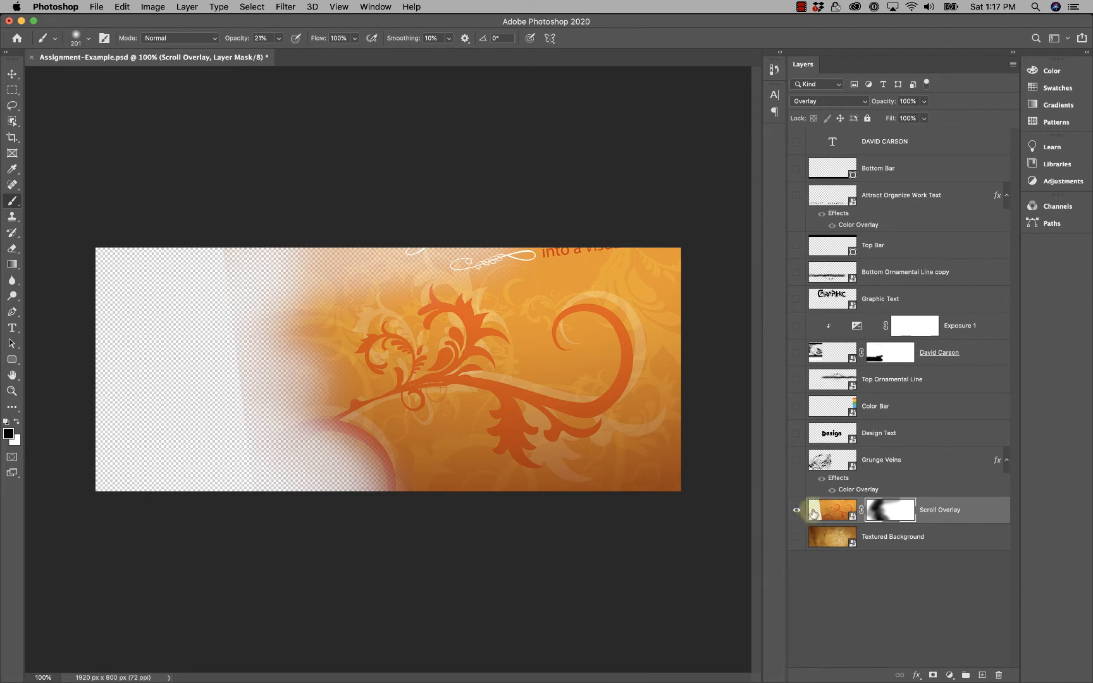
{"action": "left_click", "coordinate": [793, 512]}
{"action": "left_click", "coordinate": [797, 352]}
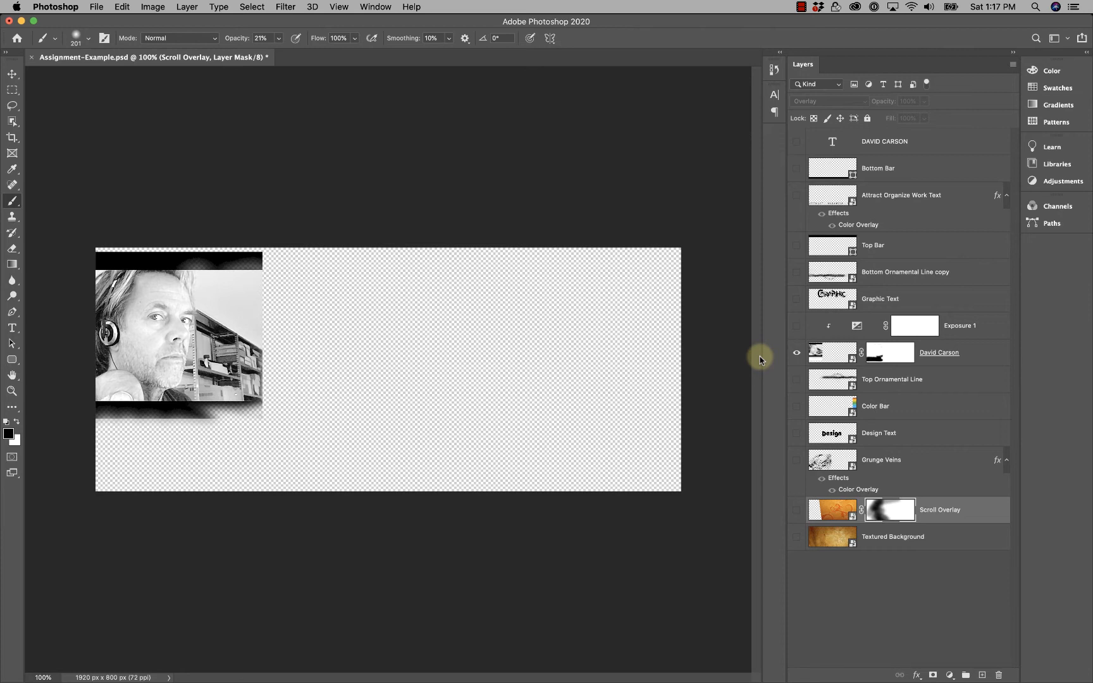
Disable and re-enable the David Carson photo's layer mask, and disable the Scroll Overlay layer mask.
{"action": "left_click", "coordinate": [889, 355], "text": "shift"}
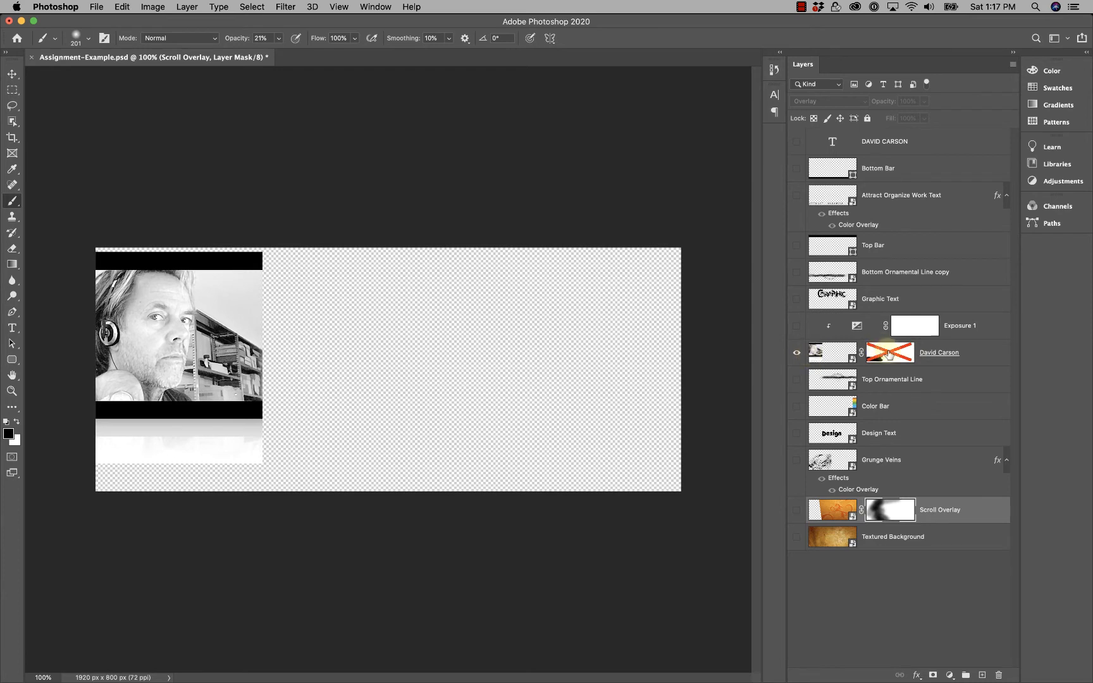
{"action": "left_click", "coordinate": [889, 353]}
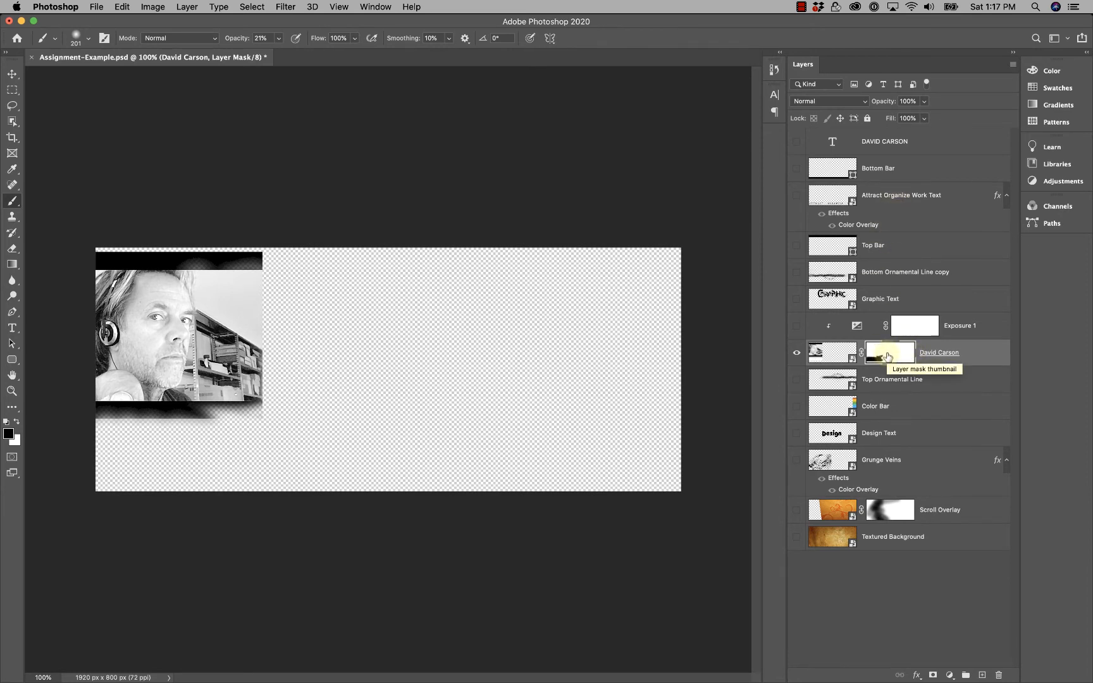
{"action": "left_click", "coordinate": [900, 516], "text": "shift"}
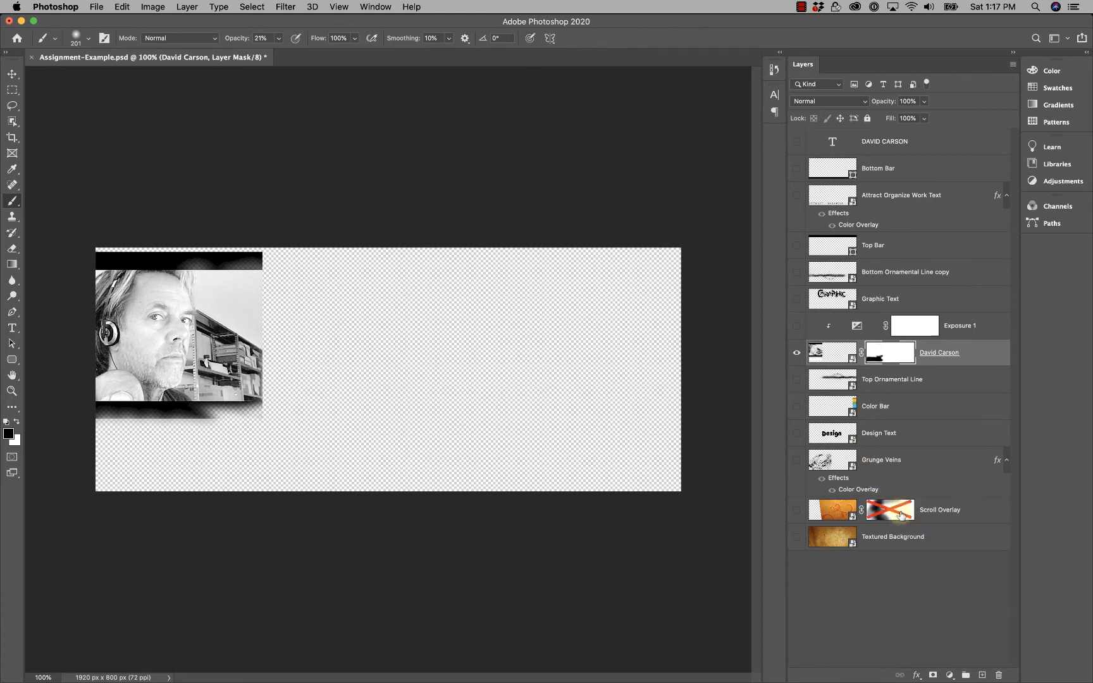
Show the Scroll Overlay layer, toggle its layer mask off and on, leave it enabled, and select the mask.
{"action": "left_click", "coordinate": [796, 510]}
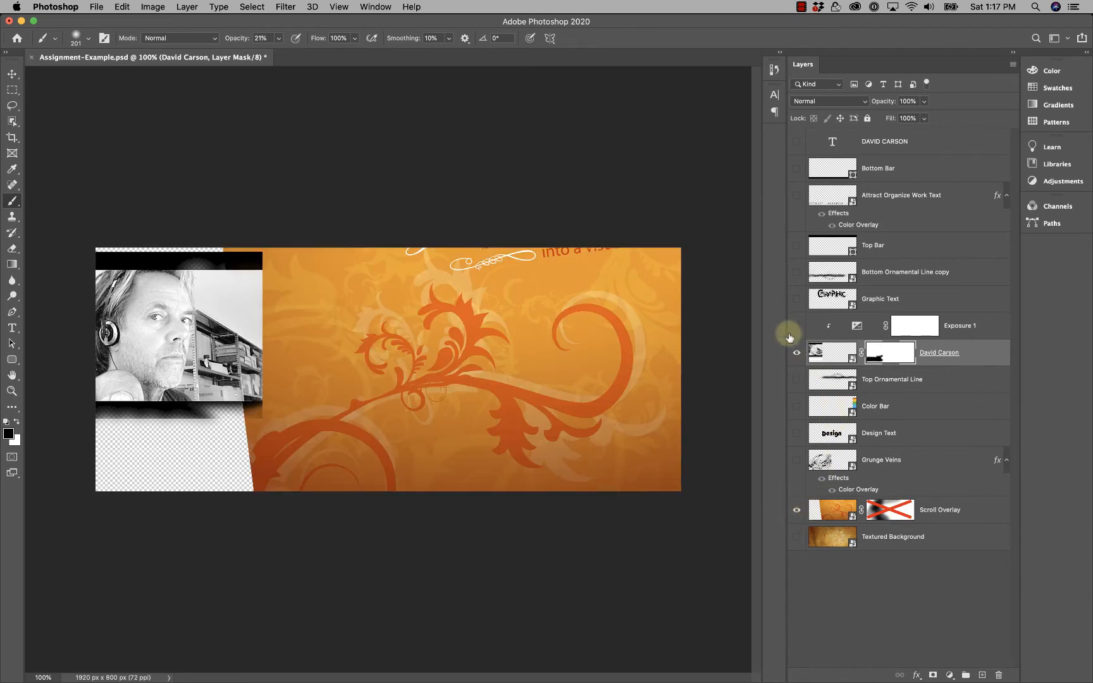
{"action": "left_click", "coordinate": [895, 514], "text": "shift"}
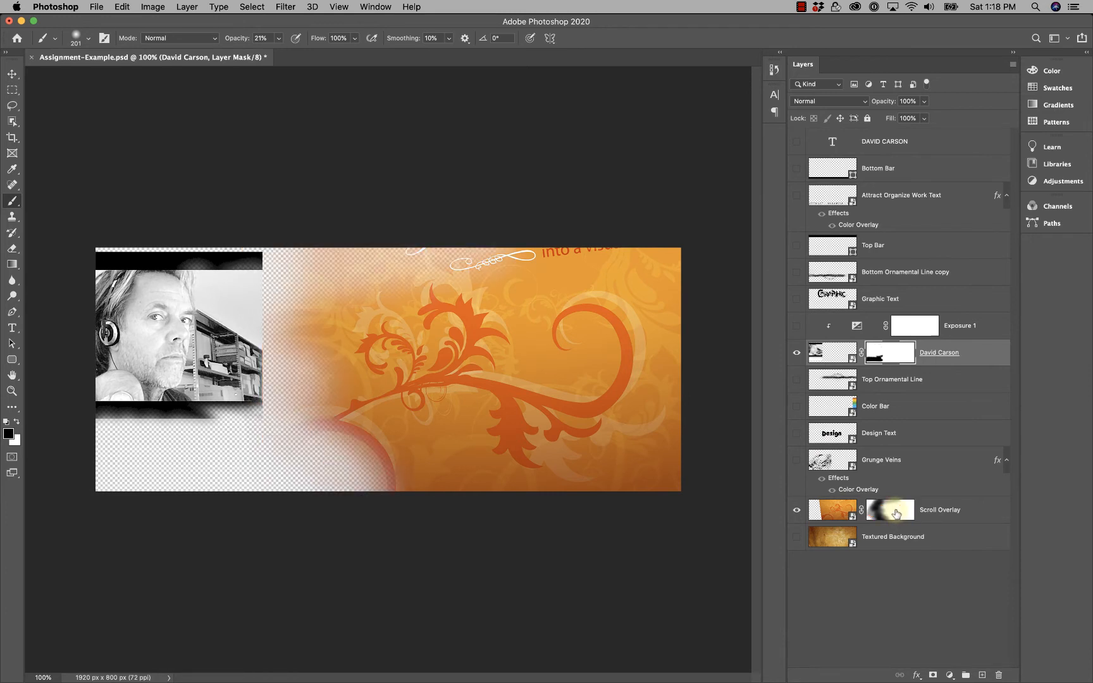
{"action": "left_click", "coordinate": [895, 514], "text": "shift"}
{"action": "left_click", "coordinate": [895, 514], "text": "shift"}
{"action": "left_click", "coordinate": [895, 514], "text": "shift"}
{"action": "left_click", "coordinate": [895, 514], "text": "shift"}
{"action": "left_click", "coordinate": [896, 514]}
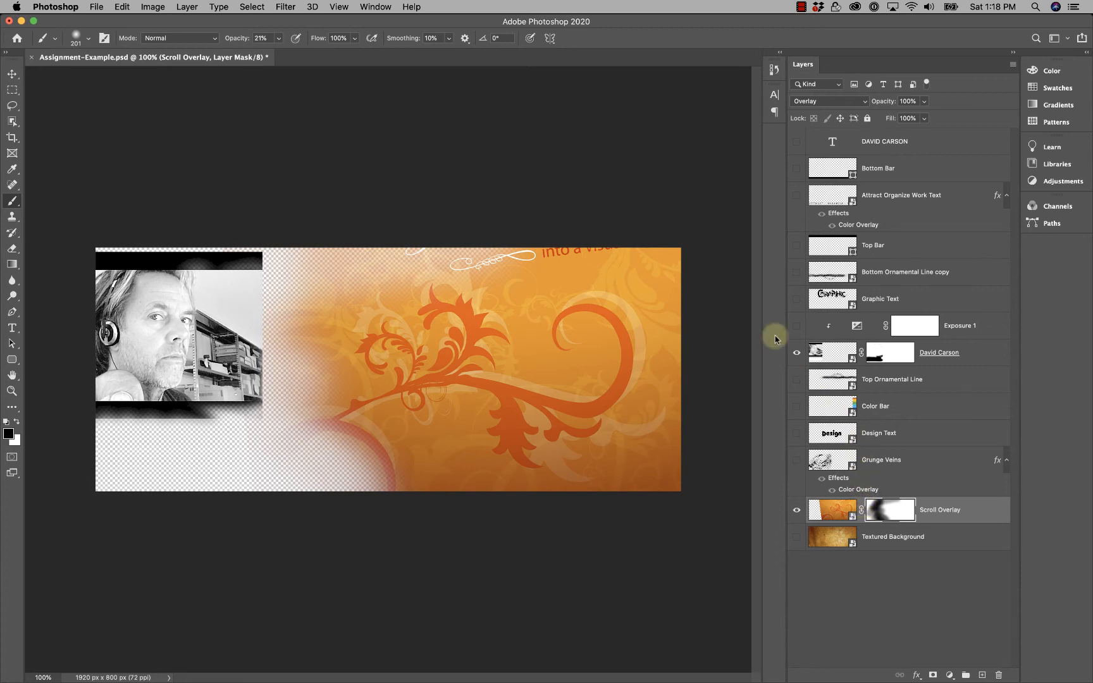
Hide the David Carson photo and Scroll Overlay layers, and show only the Color Bar layer.
{"action": "left_click", "coordinate": [797, 352]}
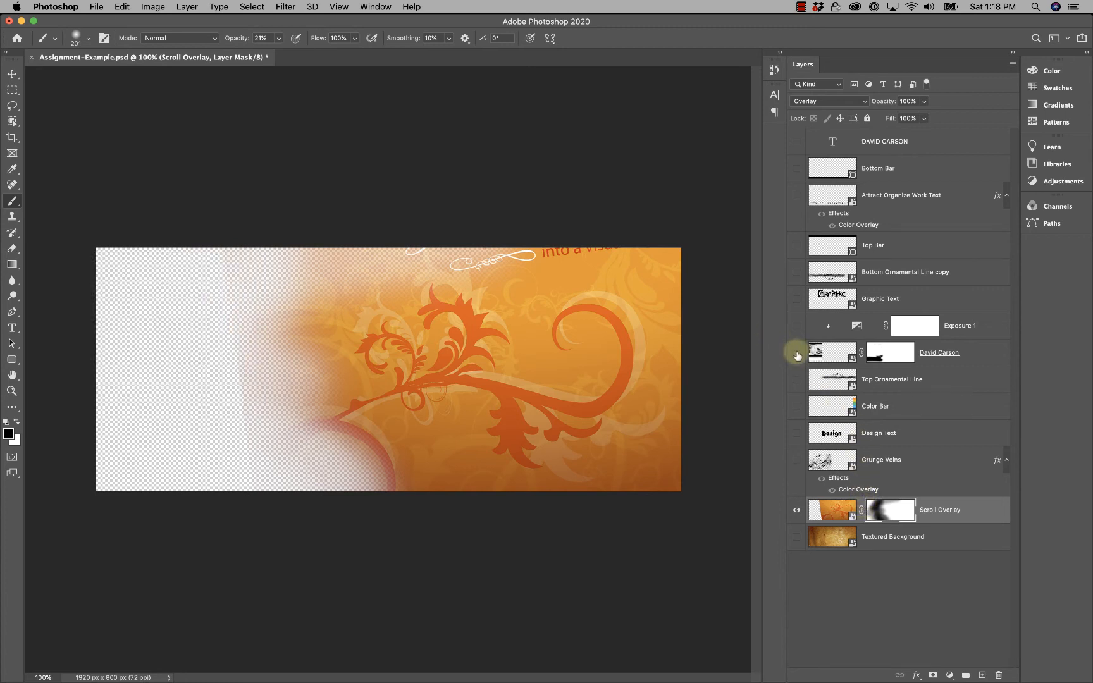
{"action": "left_click", "coordinate": [797, 508]}
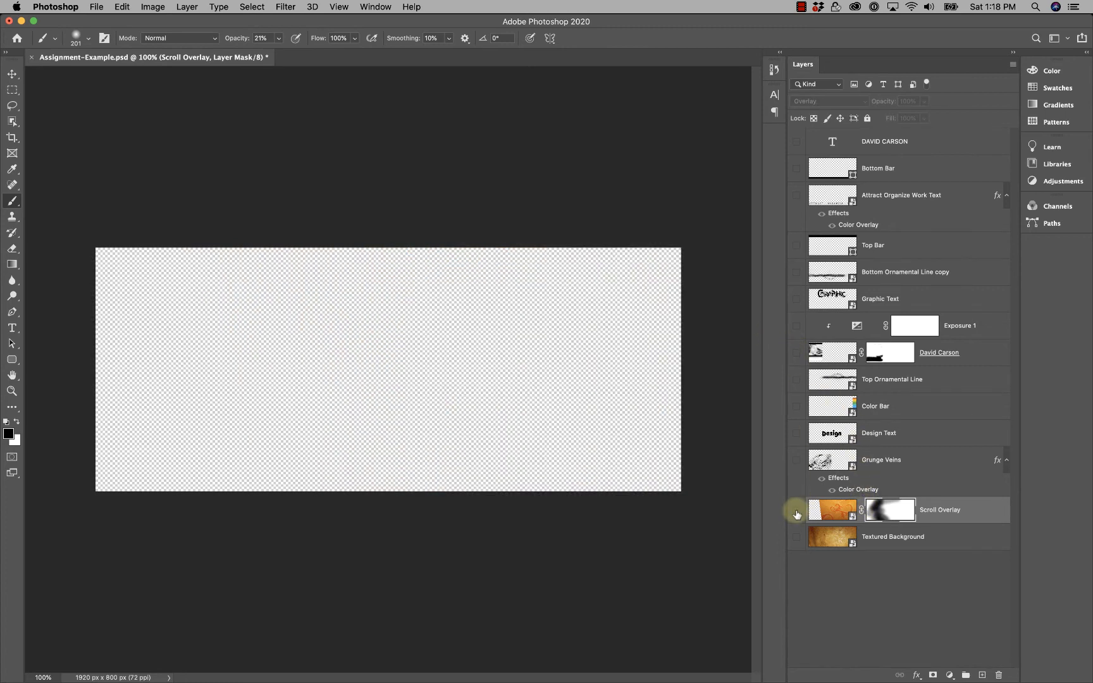
{"action": "left_click", "coordinate": [898, 409]}
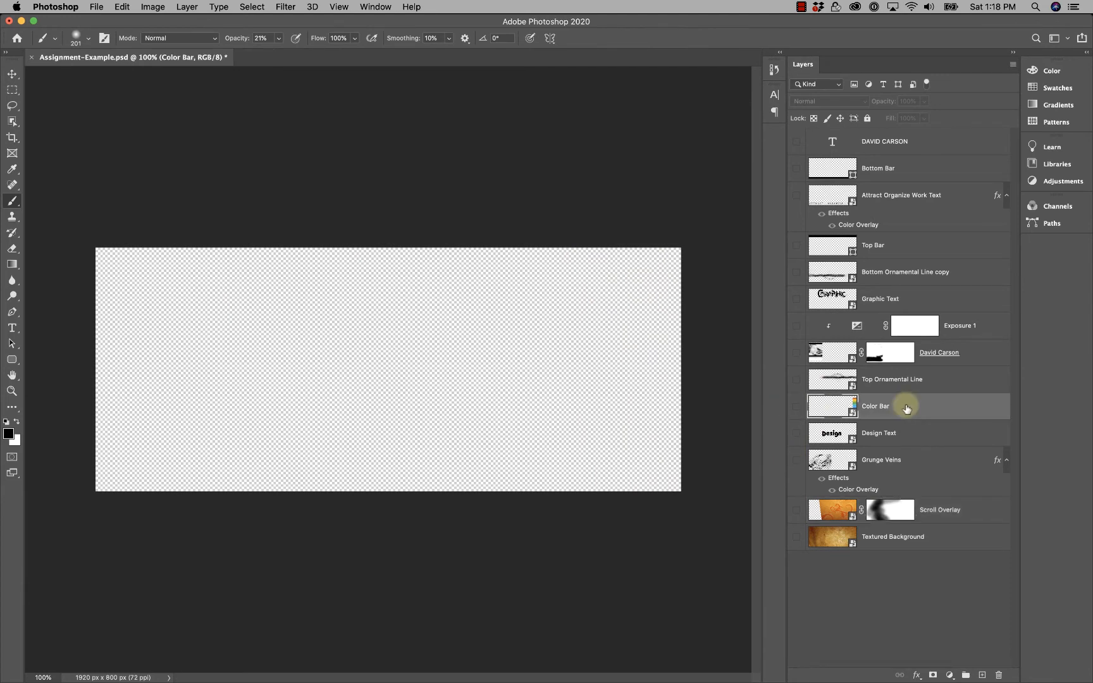
{"action": "left_click", "coordinate": [794, 408]}
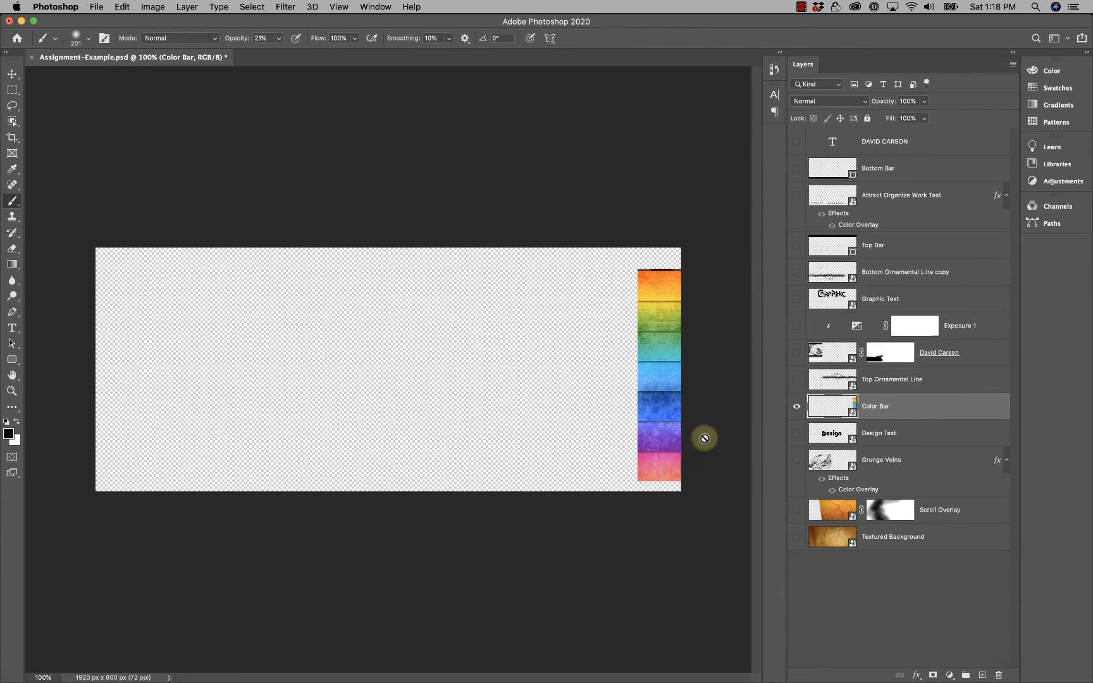
{"action": "left_click", "coordinate": [796, 406]}
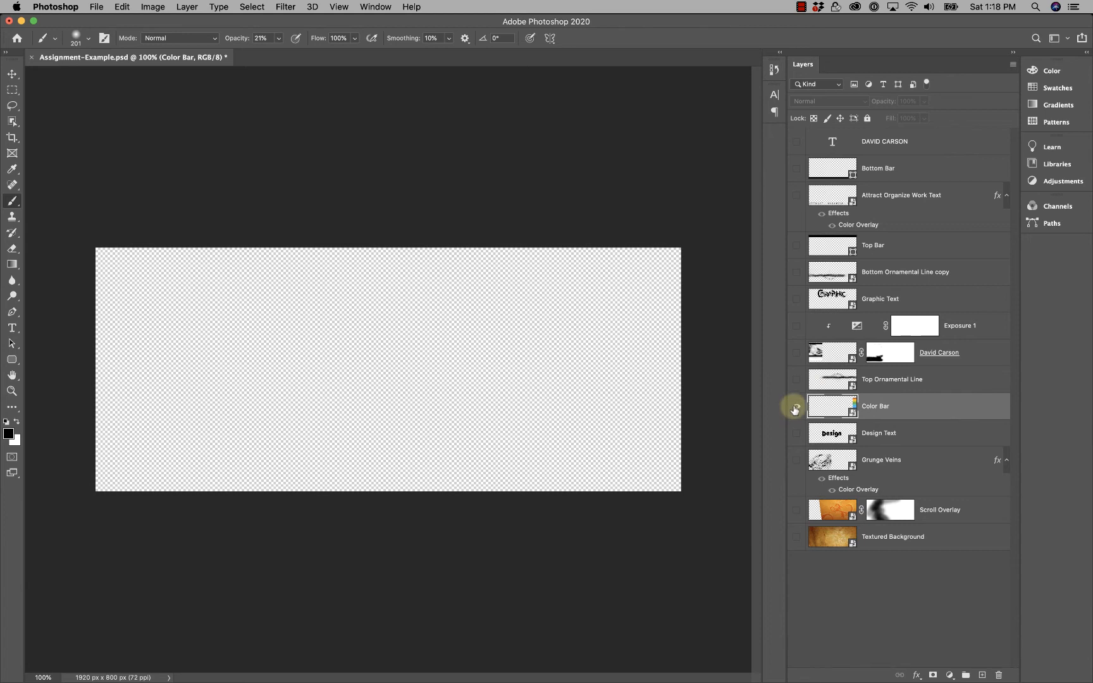
{"action": "left_click", "coordinate": [793, 408]}
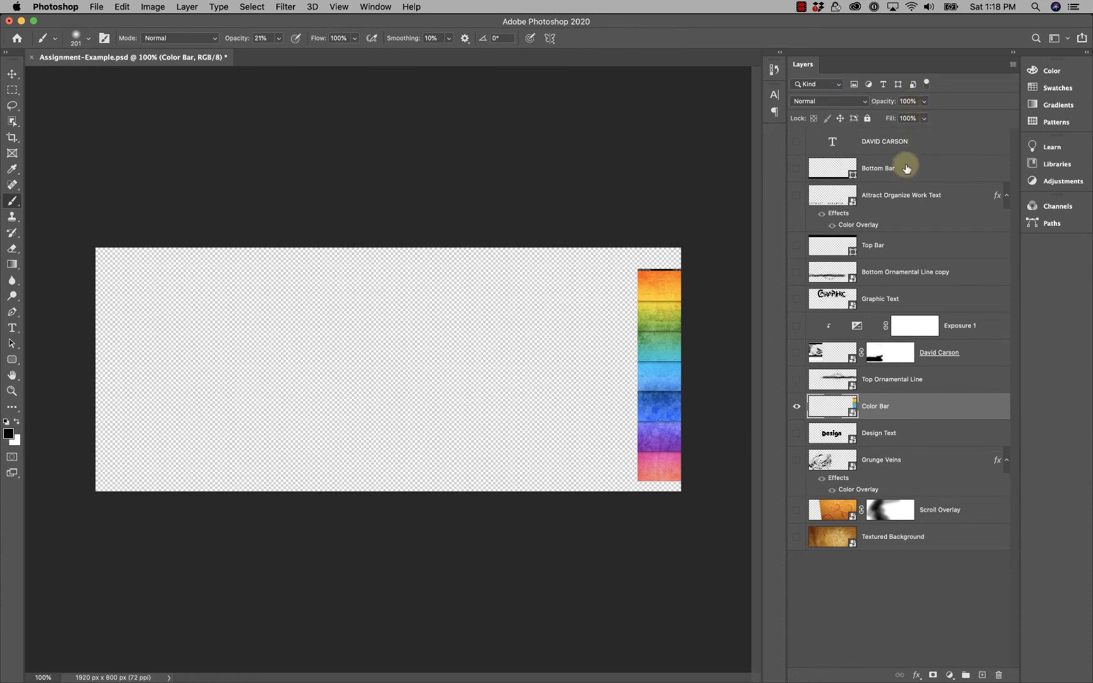
Preview and hide the Bottom Ornamental Line copy layer, and show the David Carson photo layer alongside the Color Bar.
{"action": "left_click", "coordinate": [890, 275]}
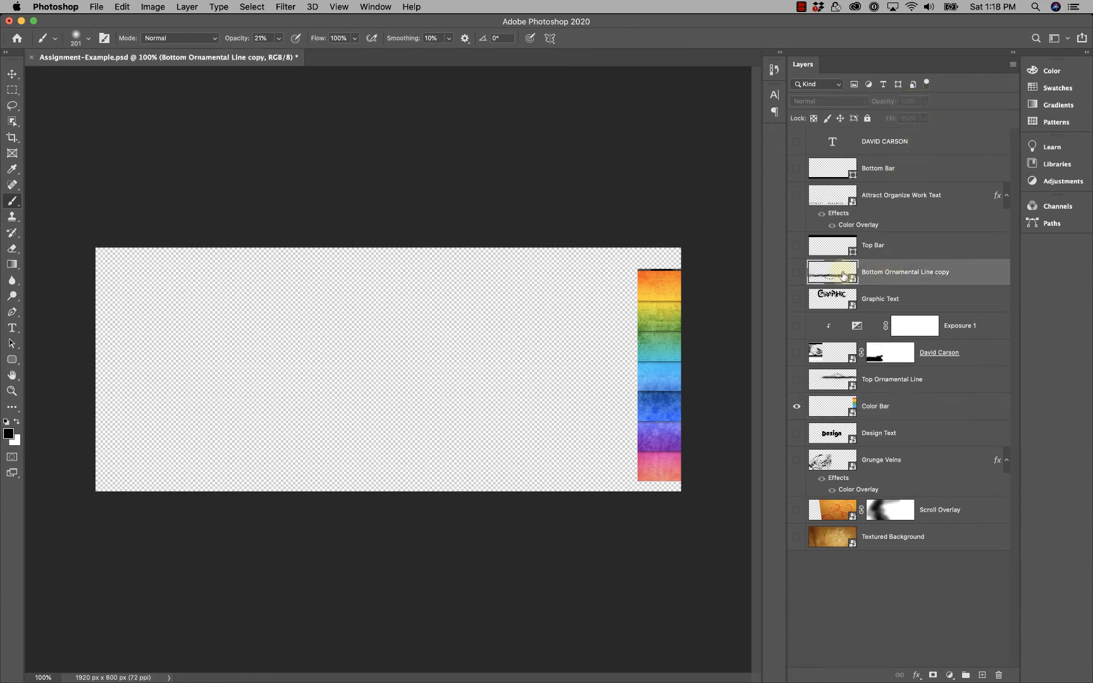
{"action": "left_click", "coordinate": [795, 274]}
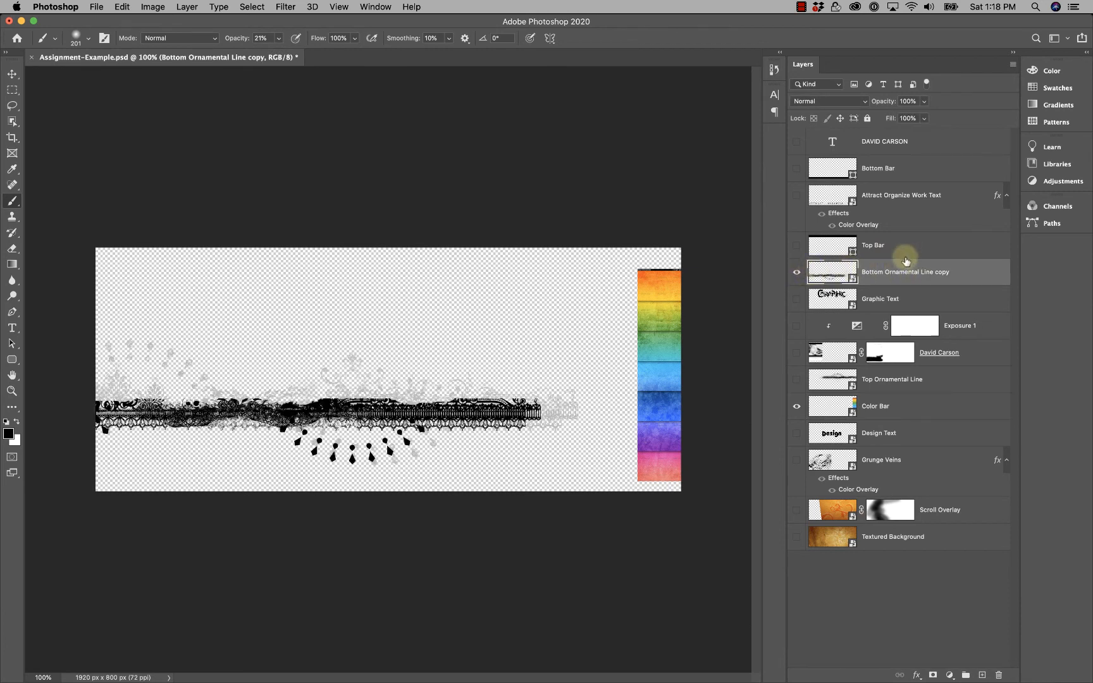
{"action": "left_click", "coordinate": [795, 275]}
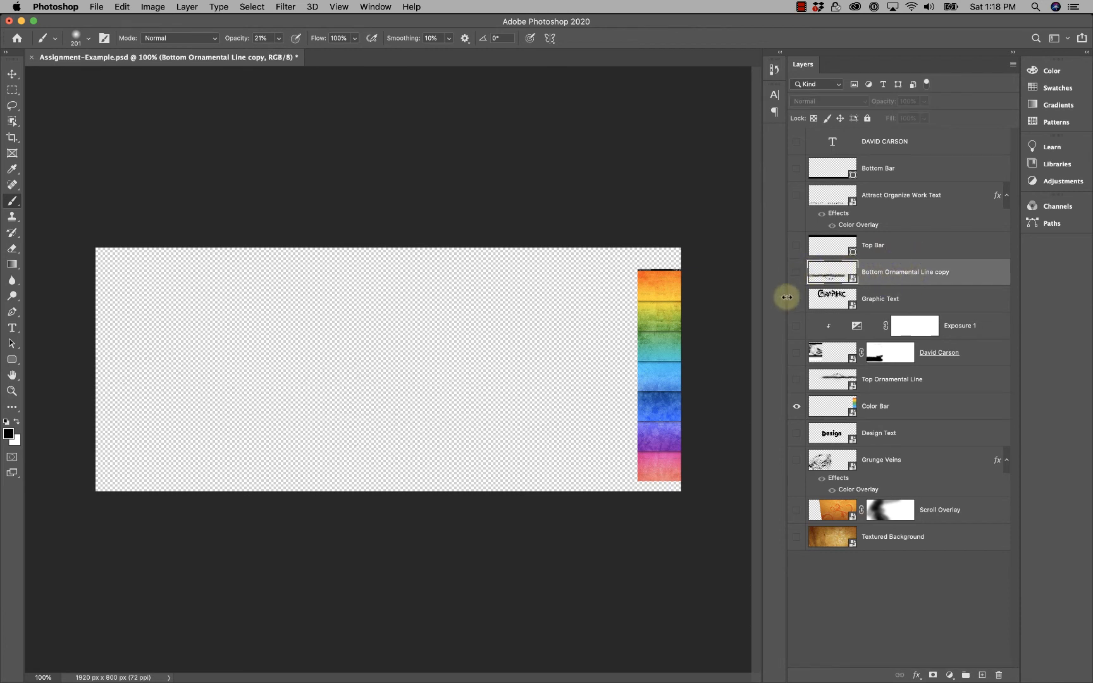
{"action": "left_click", "coordinate": [797, 352]}
{"action": "left_click", "coordinate": [954, 357]}
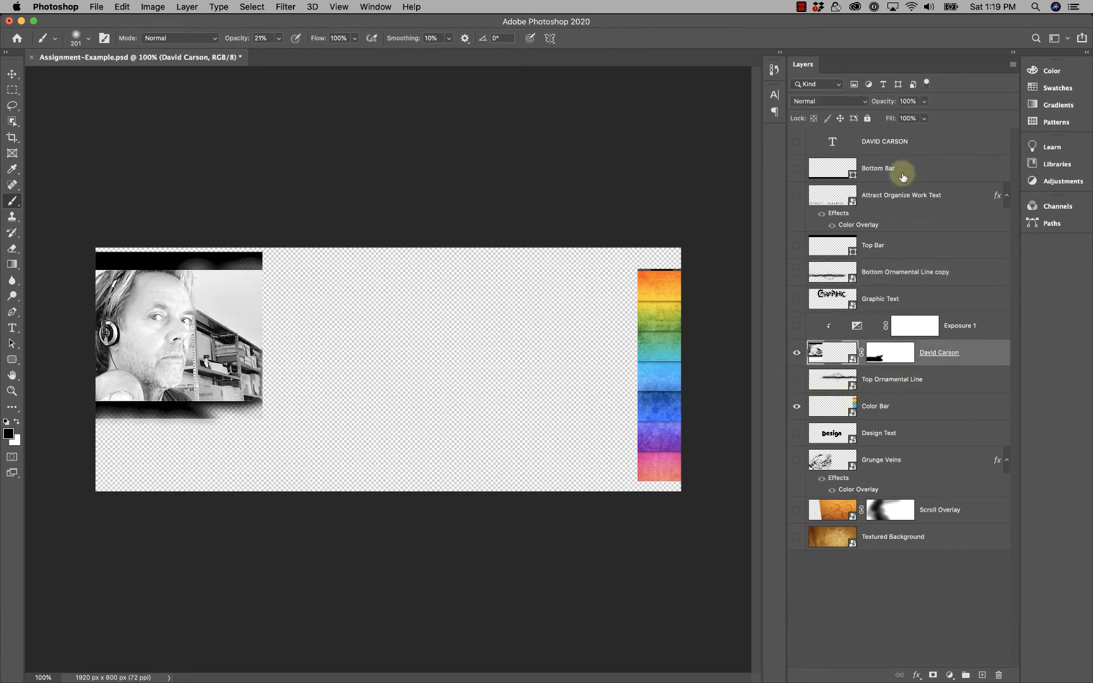
Isolate the Grunge Veins layer by hiding the Color Bar and David Carson photo, and inspect its blending mode and opacity.
{"action": "left_click", "coordinate": [899, 460]}
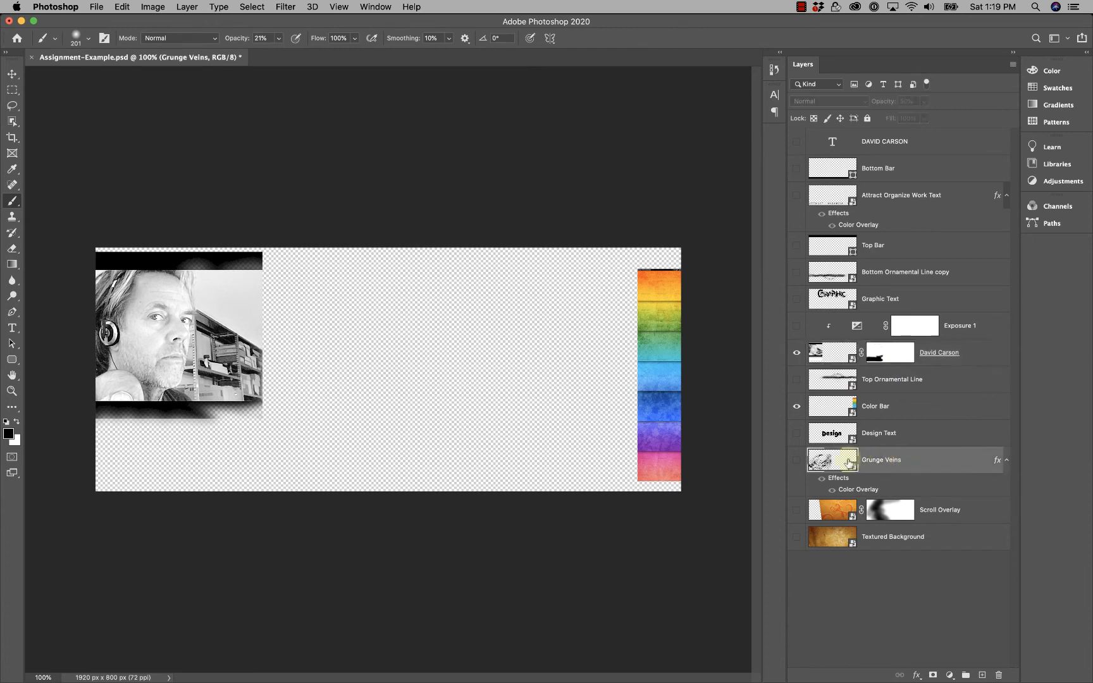
{"action": "left_click", "coordinate": [797, 460]}
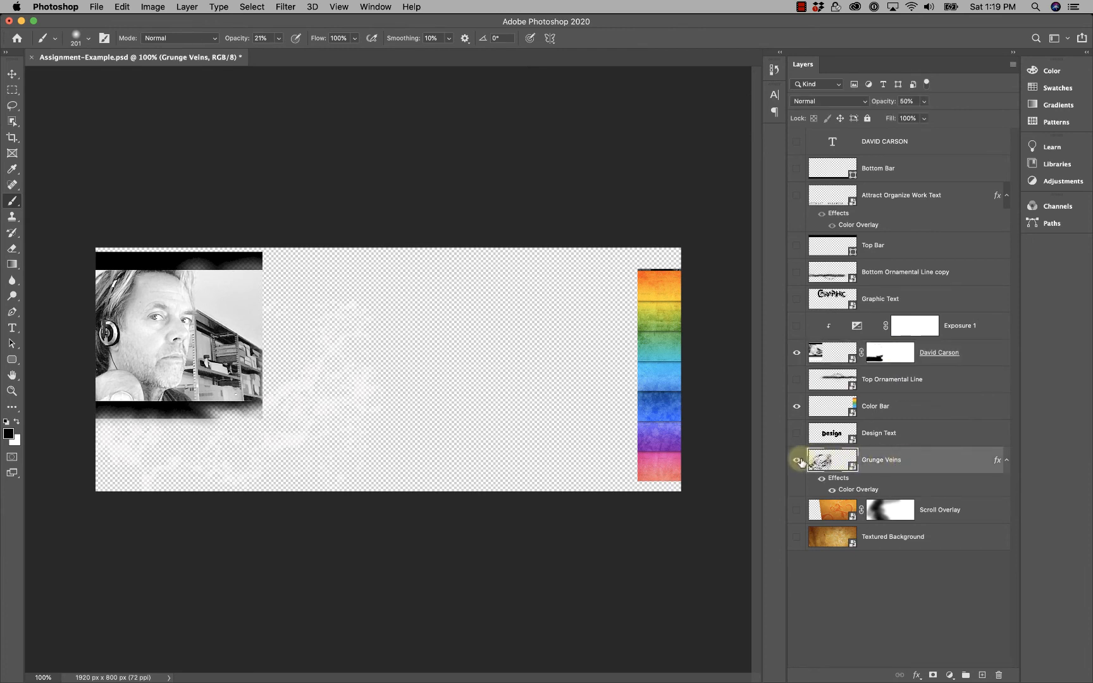
{"action": "left_click", "coordinate": [796, 406]}
{"action": "left_click", "coordinate": [796, 352]}
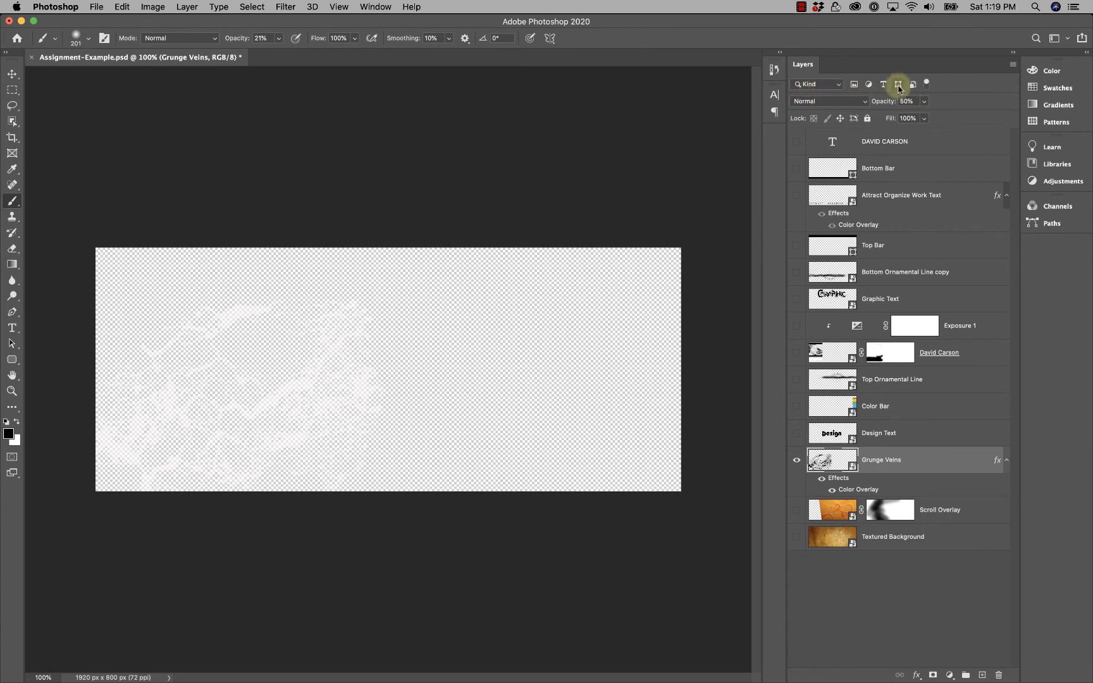
{"action": "left_click", "coordinate": [809, 105]}
{"action": "left_click", "coordinate": [809, 105]}
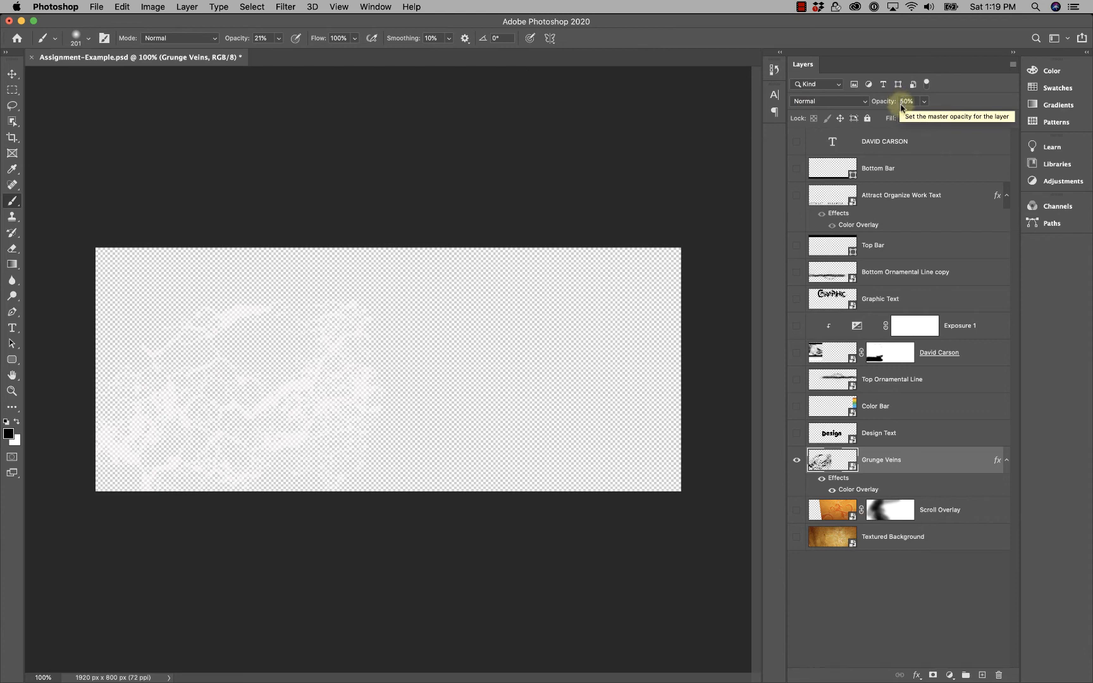
Show the Scroll Overlay and Textured Background beneath the Grunge Veins, and restore the visibility of all remaining layers.
{"action": "left_click", "coordinate": [797, 510]}
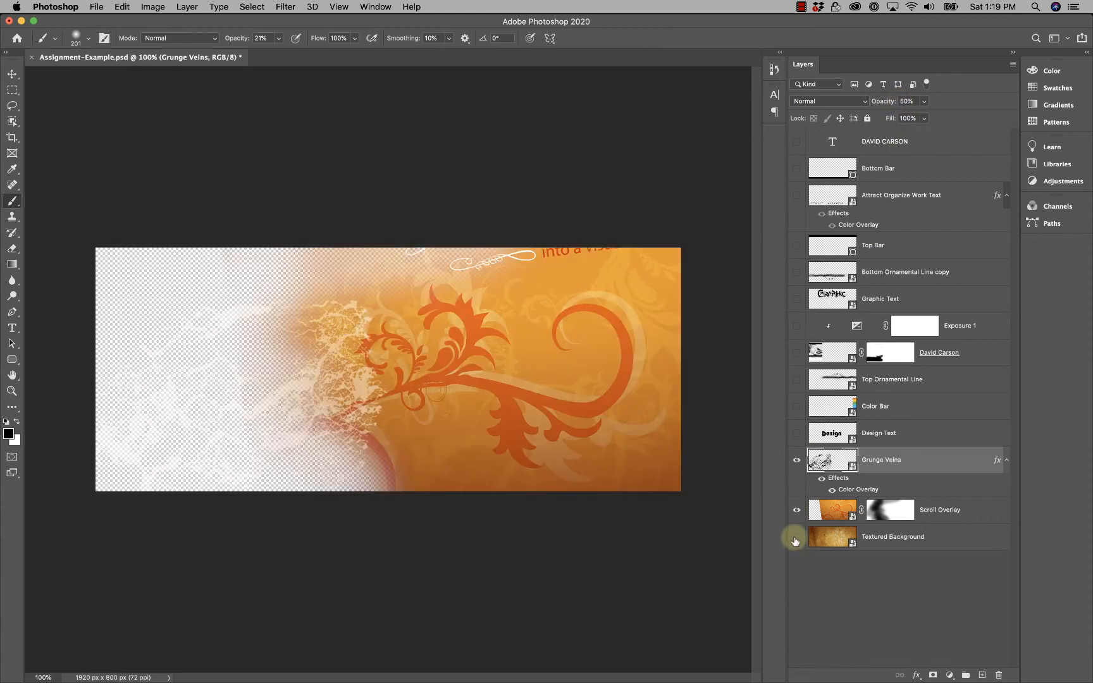
{"action": "left_click", "coordinate": [796, 536]}
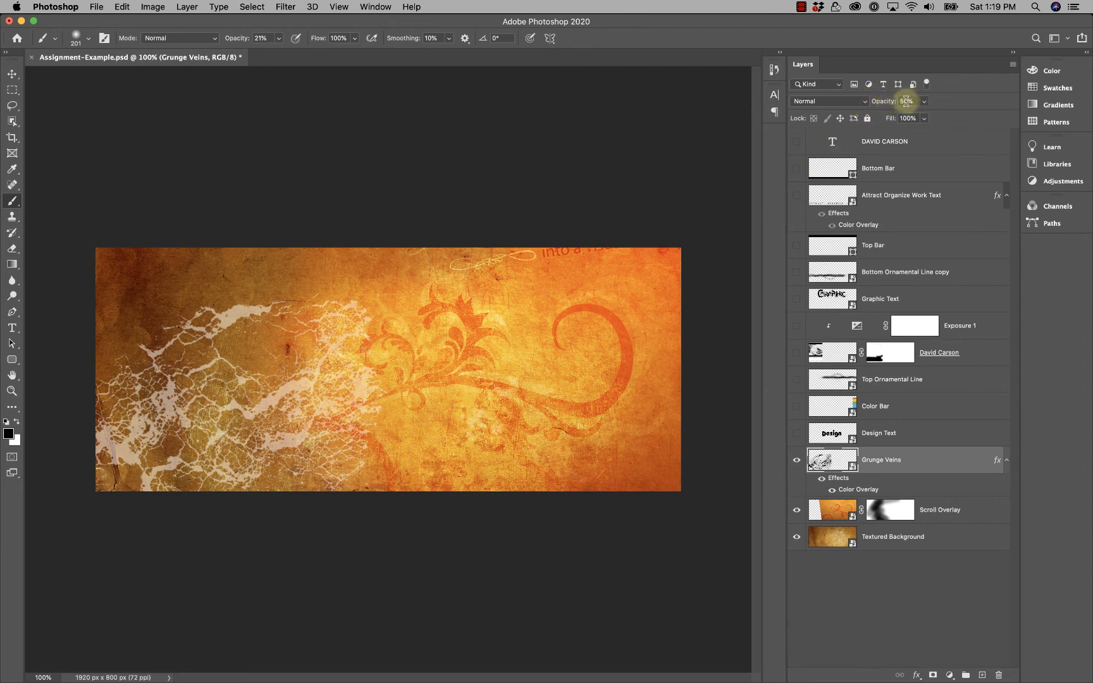
{"action": "left_click", "coordinate": [919, 144]}
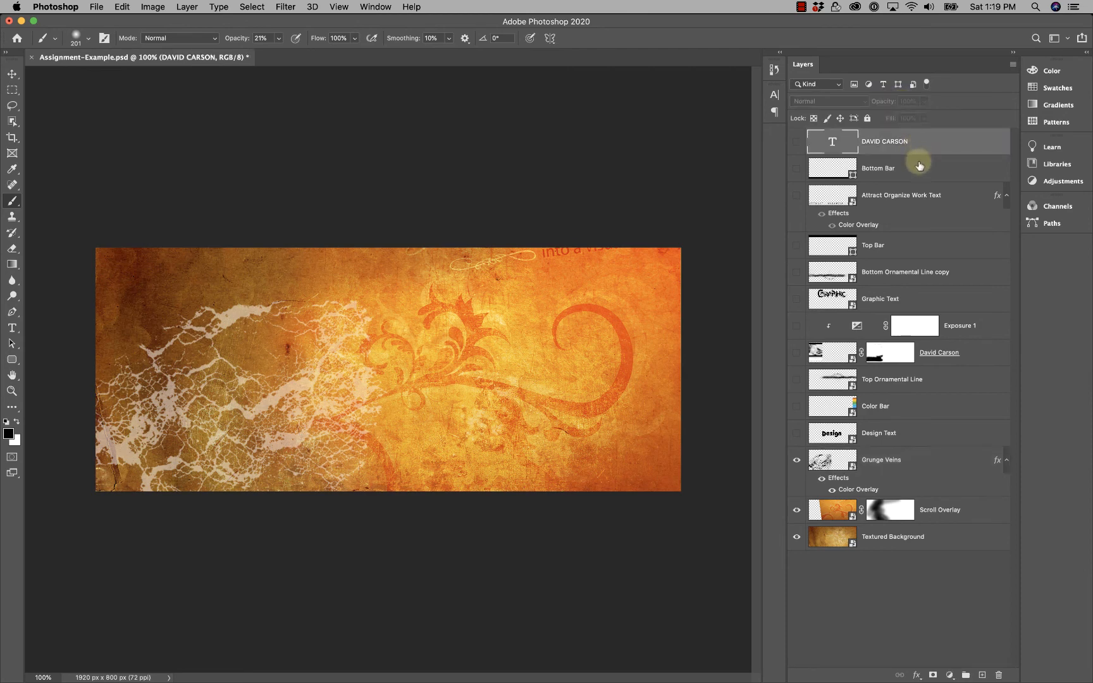
{"action": "left_click", "coordinate": [919, 165]}
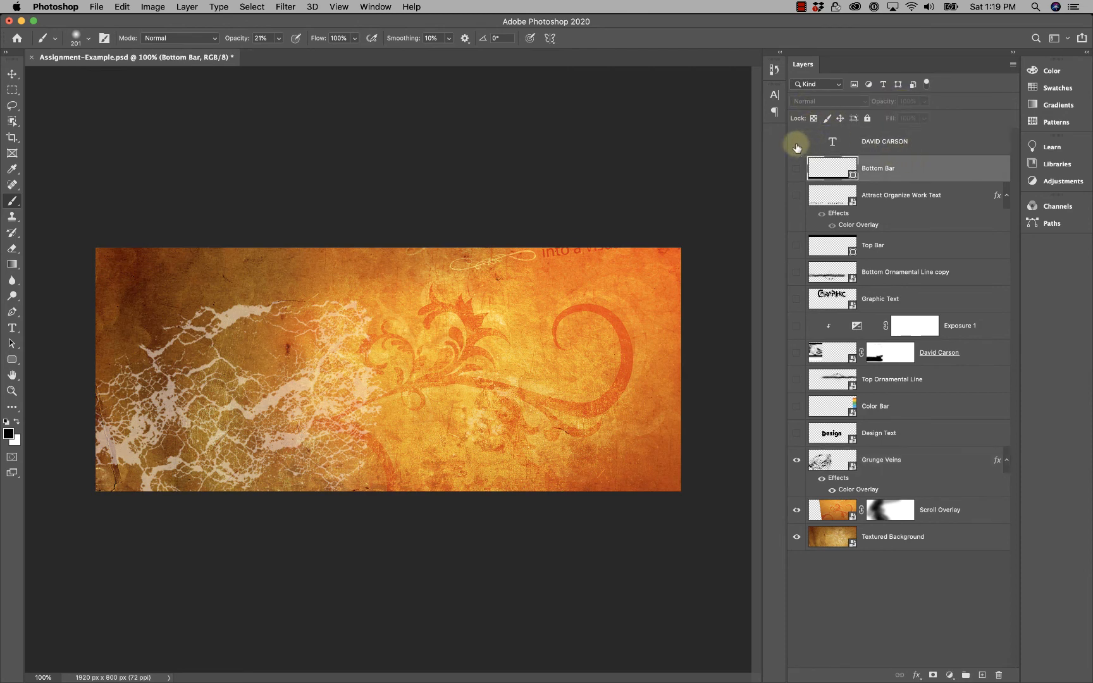
{"action": "left_click_drag", "start_coordinate": [799, 149], "coordinate": [795, 530]}
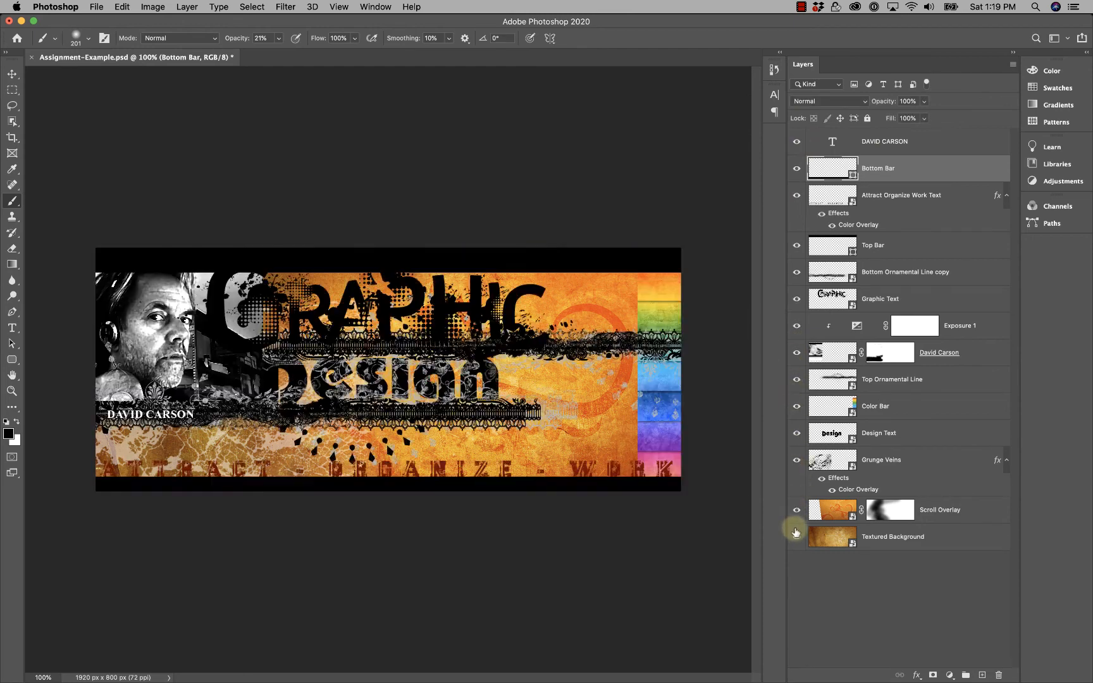
Select each layer in turn from the DAVID CARSON text down to Graphic Text to examine its blending mode and opacity.
{"action": "left_click", "coordinate": [911, 140]}
{"action": "left_click", "coordinate": [912, 166]}
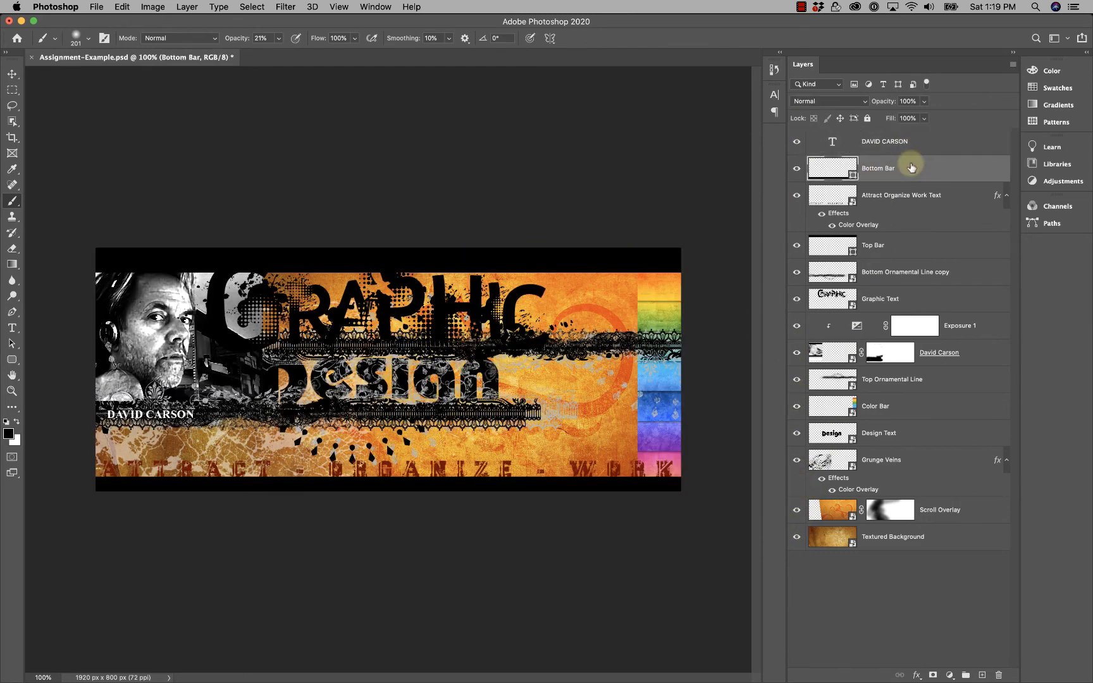
{"action": "left_click", "coordinate": [914, 198]}
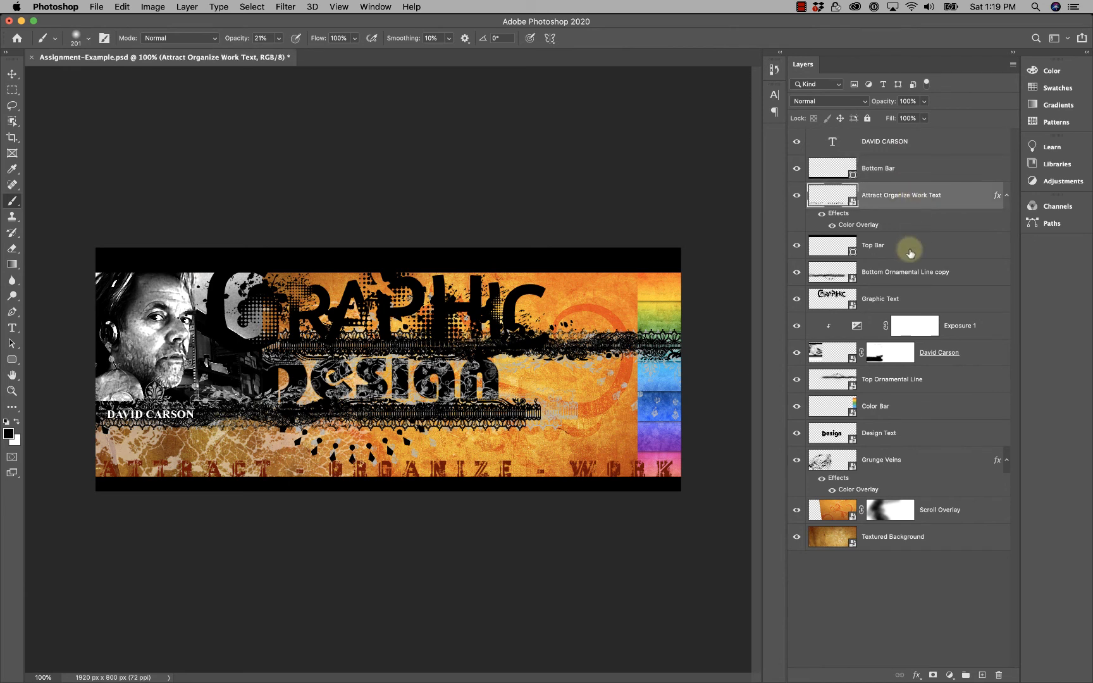
{"action": "left_click", "coordinate": [910, 250]}
{"action": "left_click", "coordinate": [929, 272]}
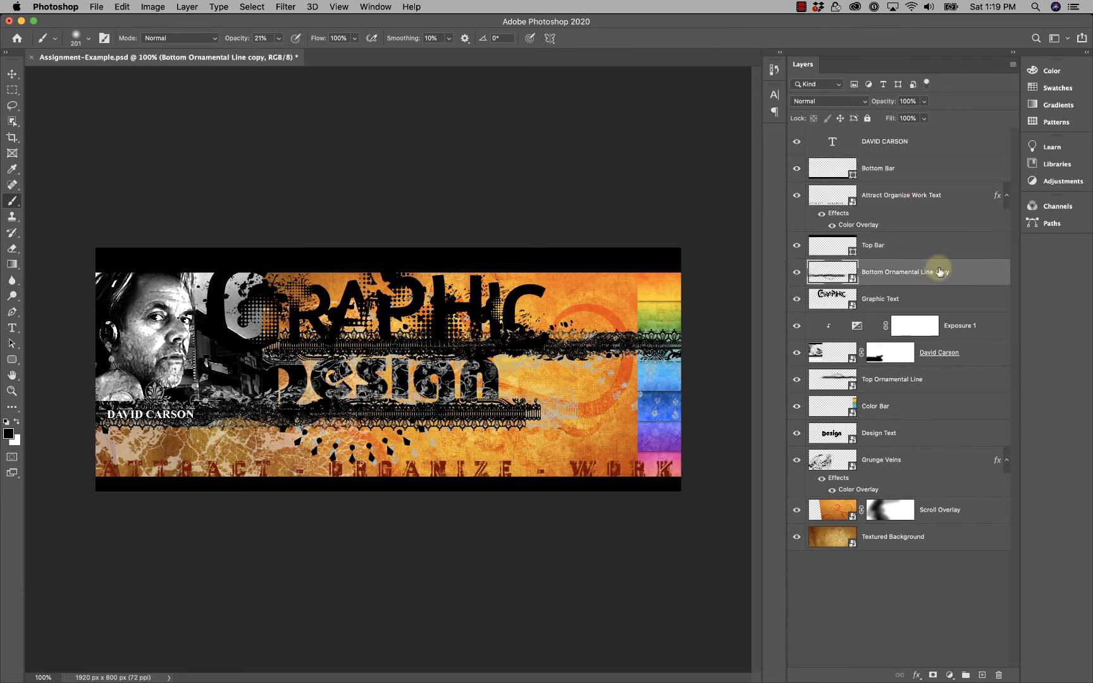
{"action": "left_click", "coordinate": [927, 297]}
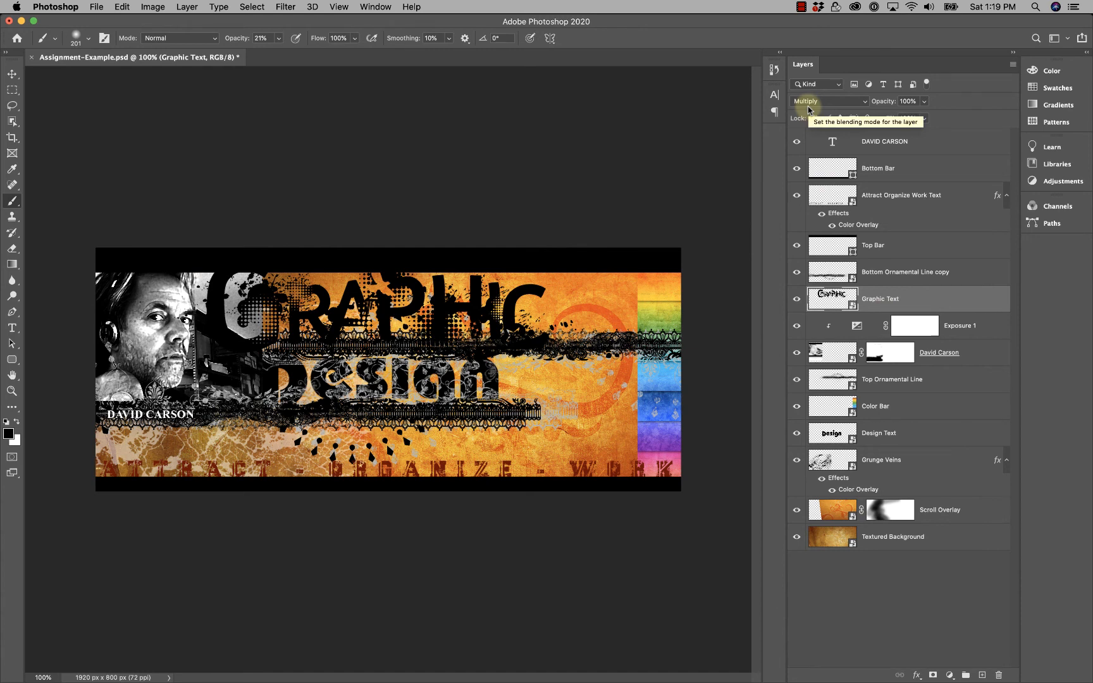
Select each layer in turn from the David Carson photo down to Textured Background to examine its blending mode and opacity.
{"action": "left_click", "coordinate": [981, 354]}
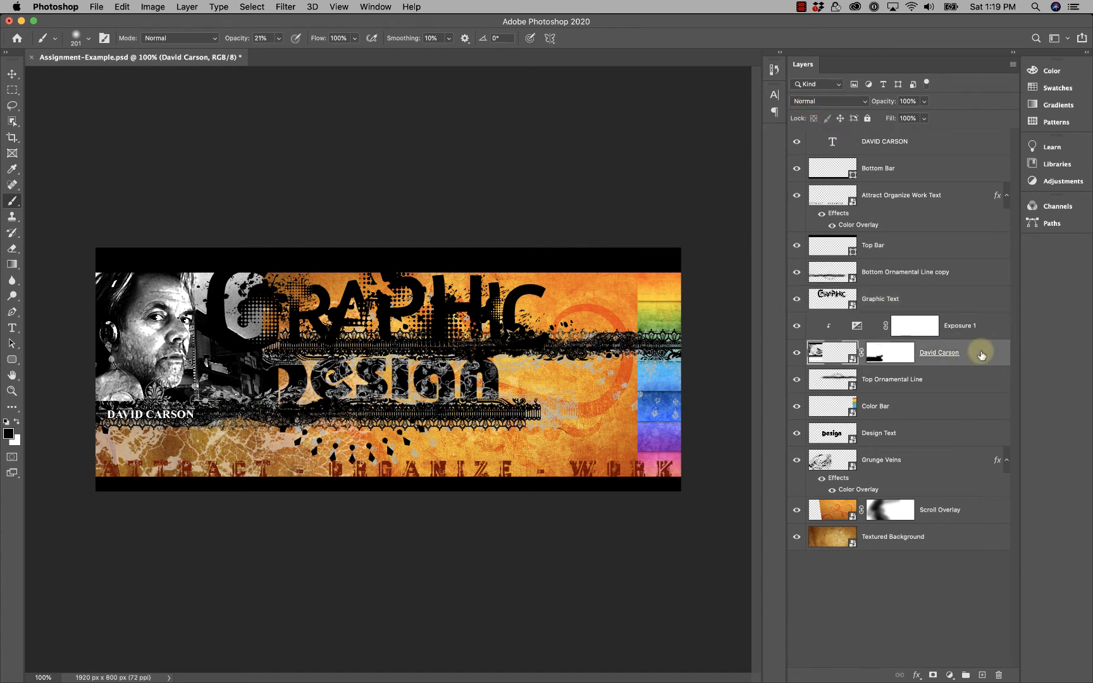
{"action": "left_click", "coordinate": [966, 381]}
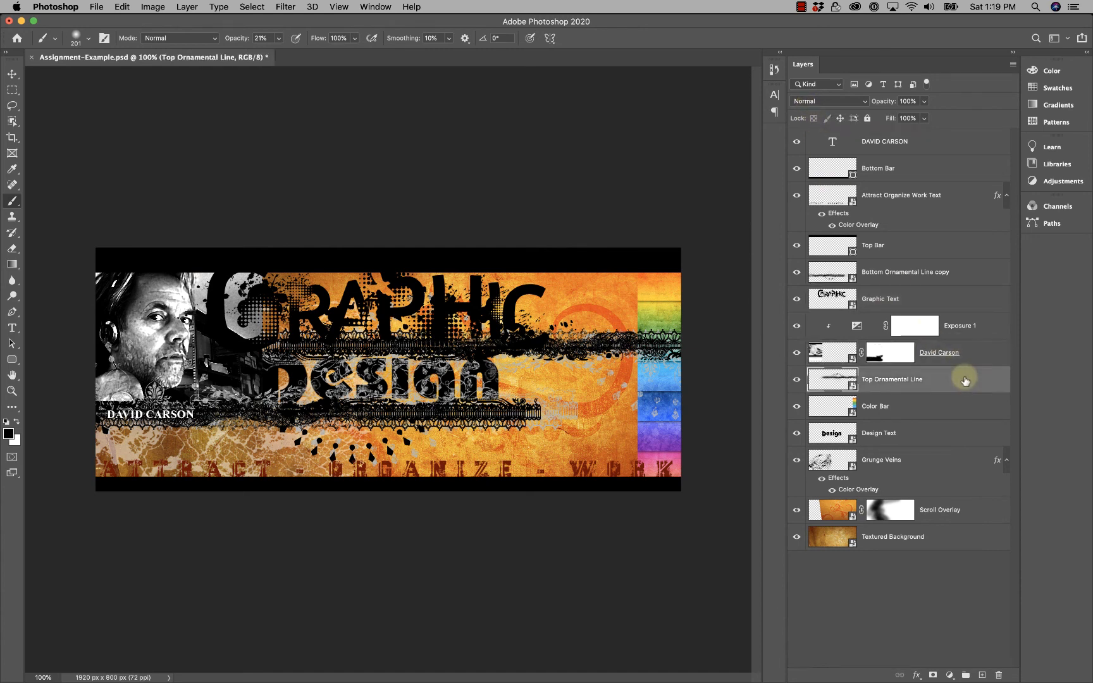
{"action": "left_click", "coordinate": [945, 407]}
{"action": "left_click", "coordinate": [916, 432]}
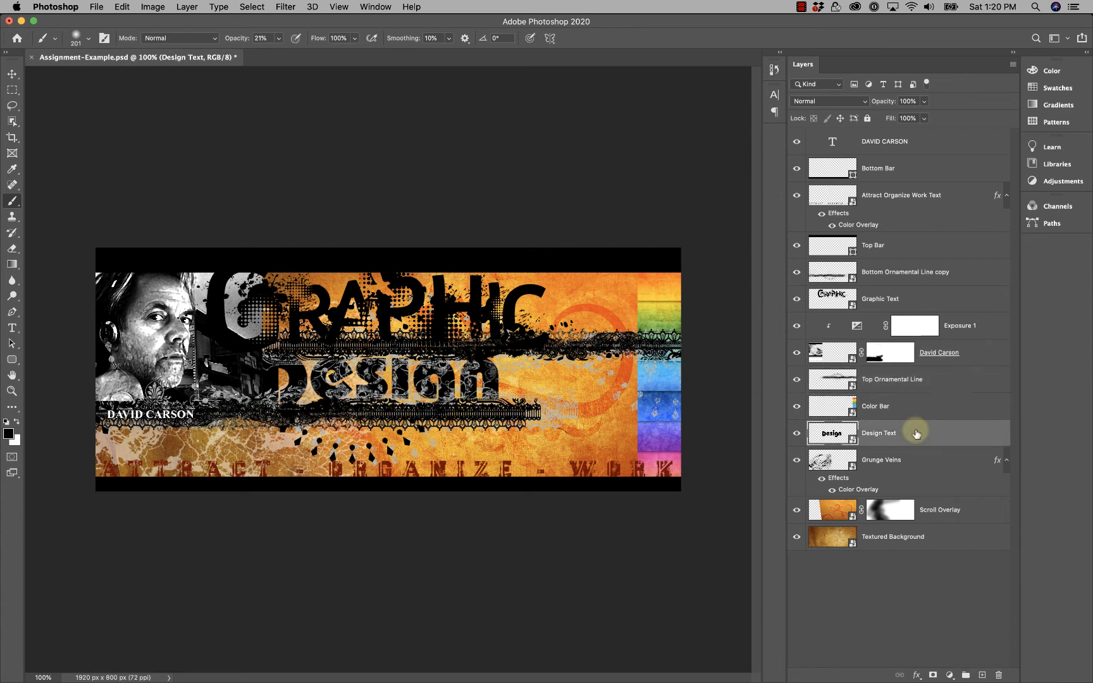
{"action": "left_click", "coordinate": [910, 466]}
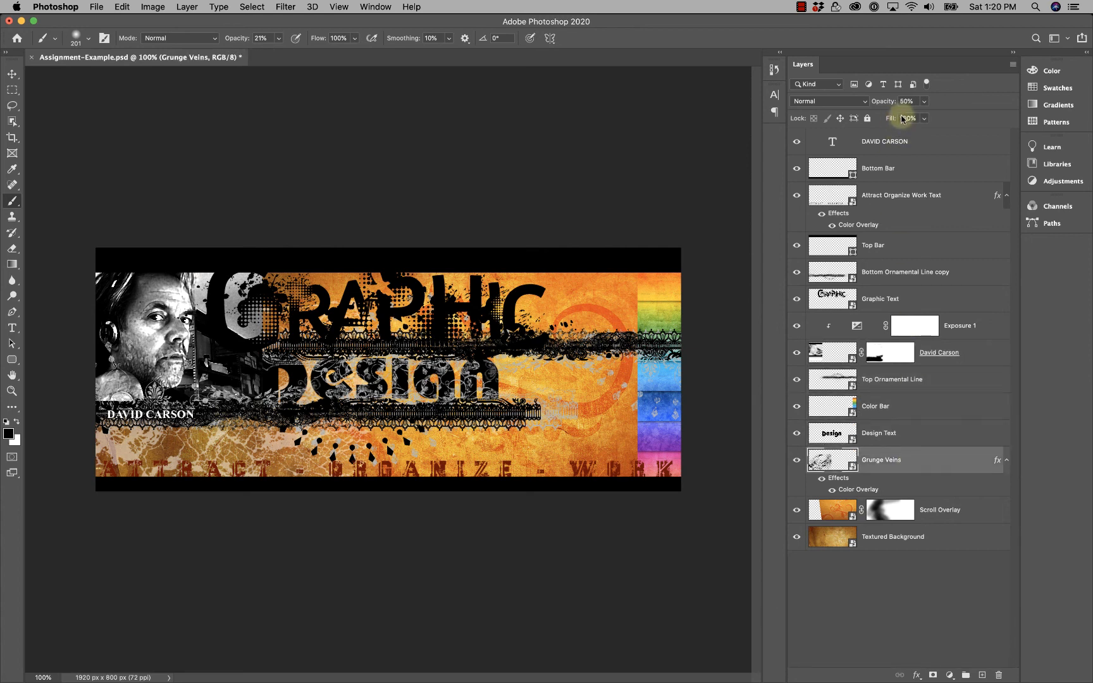
{"action": "left_click", "coordinate": [975, 507]}
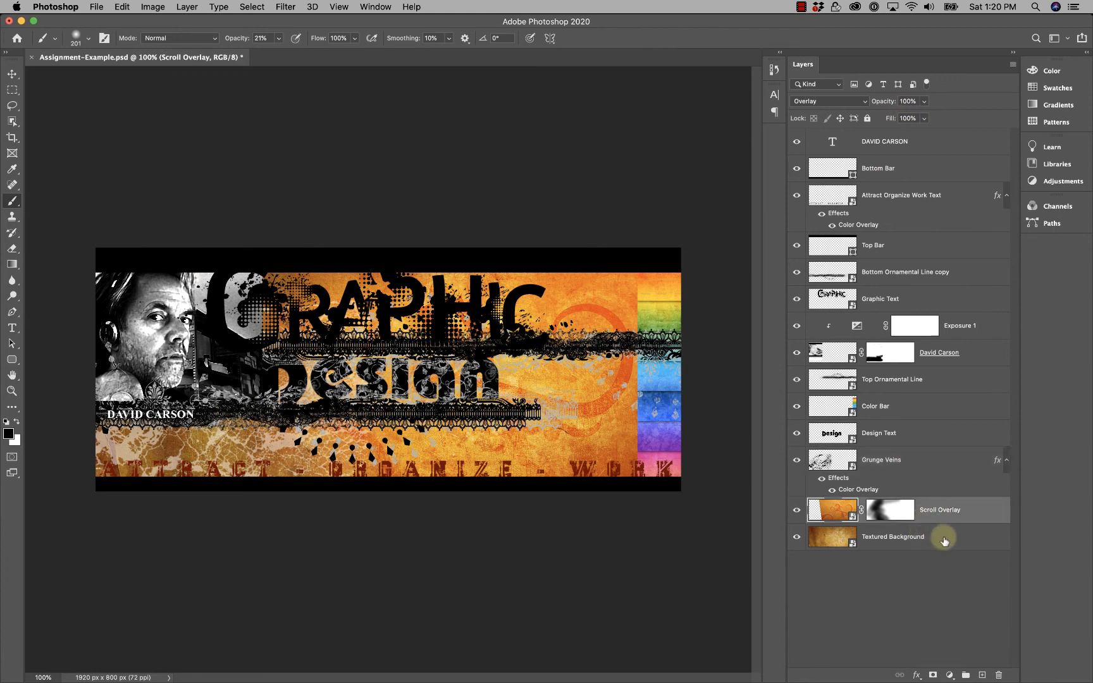
{"action": "left_click", "coordinate": [944, 541]}
{"action": "left_click", "coordinate": [951, 510]}
{"action": "left_click", "coordinate": [973, 536]}
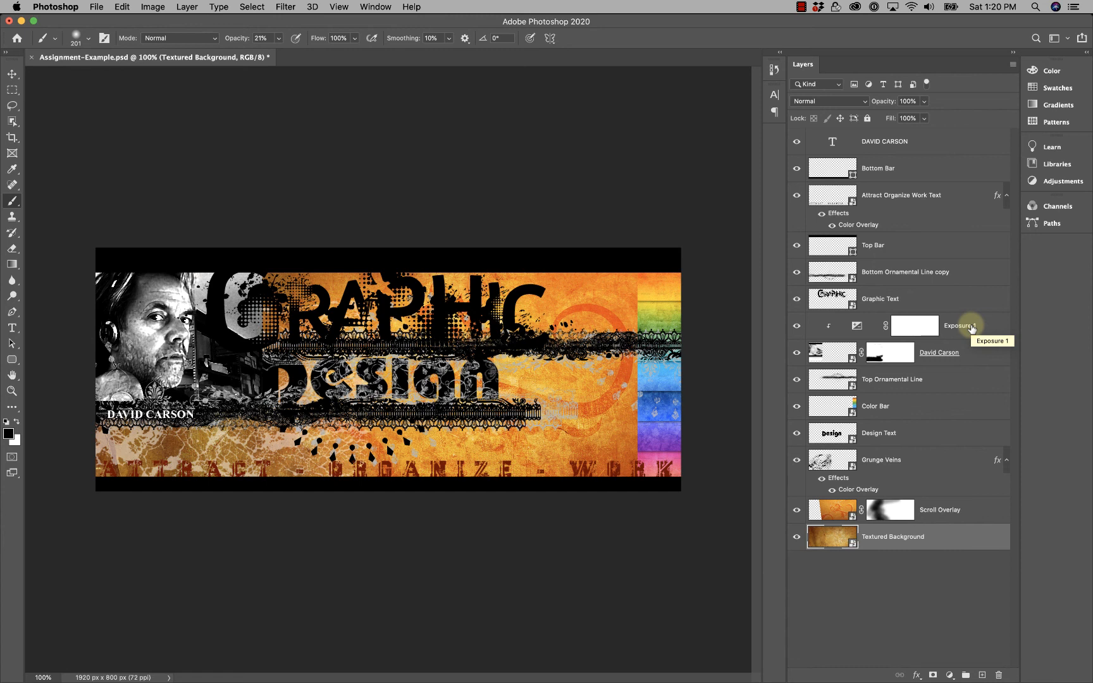
Review the Color Overlay effect settings of the Attract Organize Work Text layer and the Grunge Veins layer.
{"action": "left_click", "coordinate": [841, 216]}
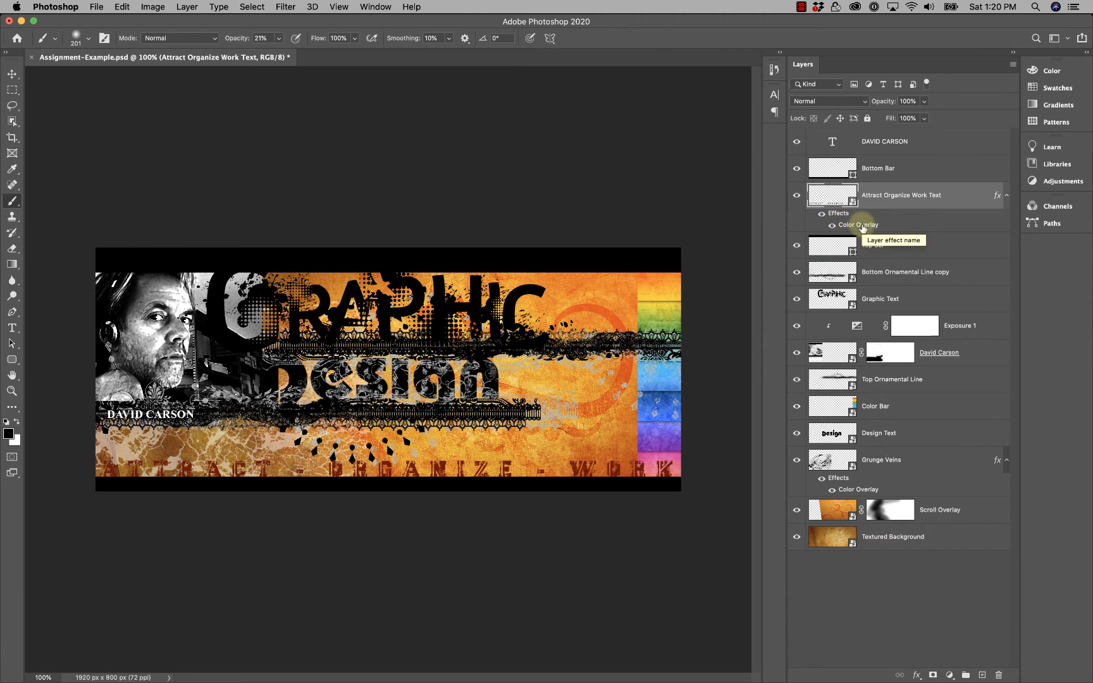
{"action": "double_click", "coordinate": [863, 226]}
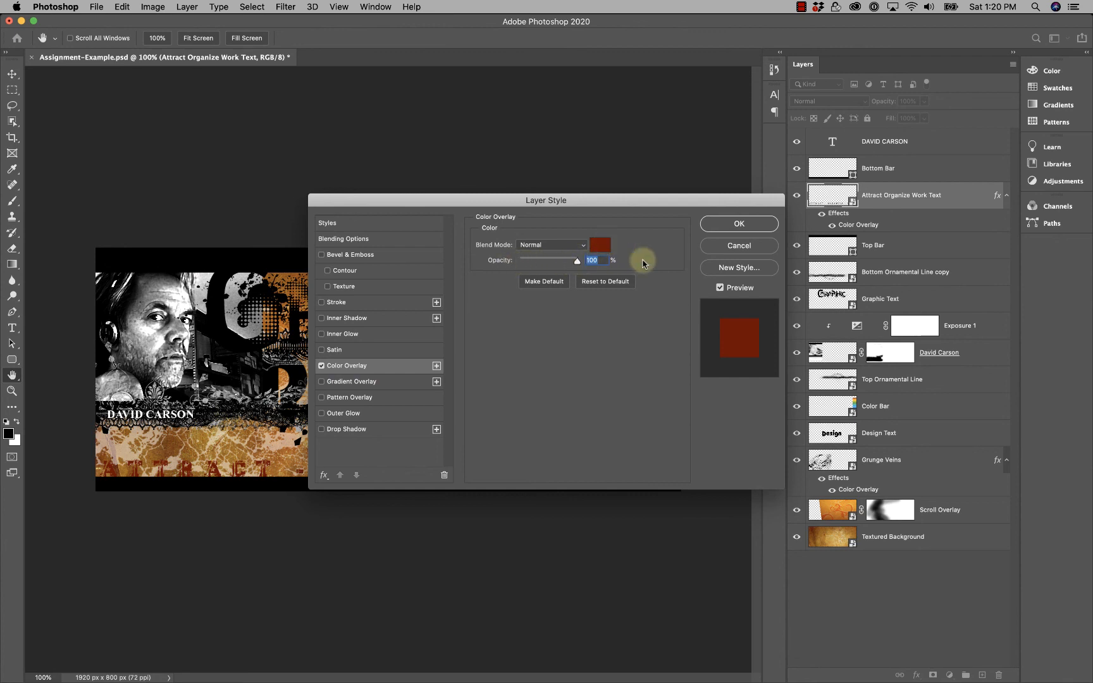
{"action": "left_click", "coordinate": [747, 226]}
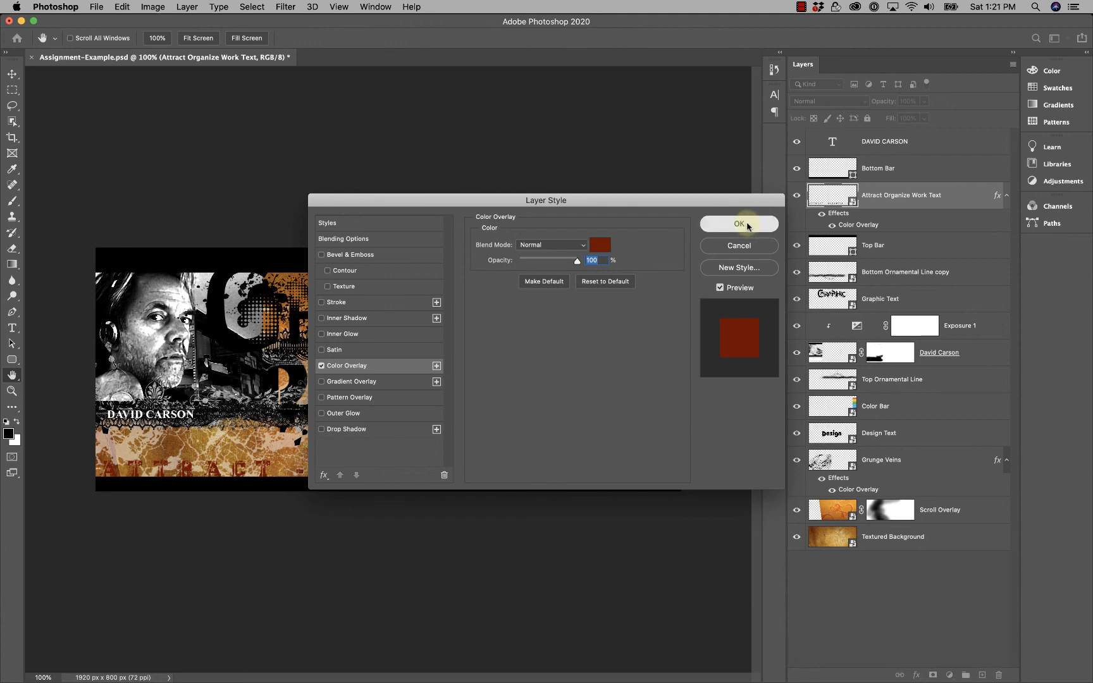
{"action": "left_click", "coordinate": [747, 225]}
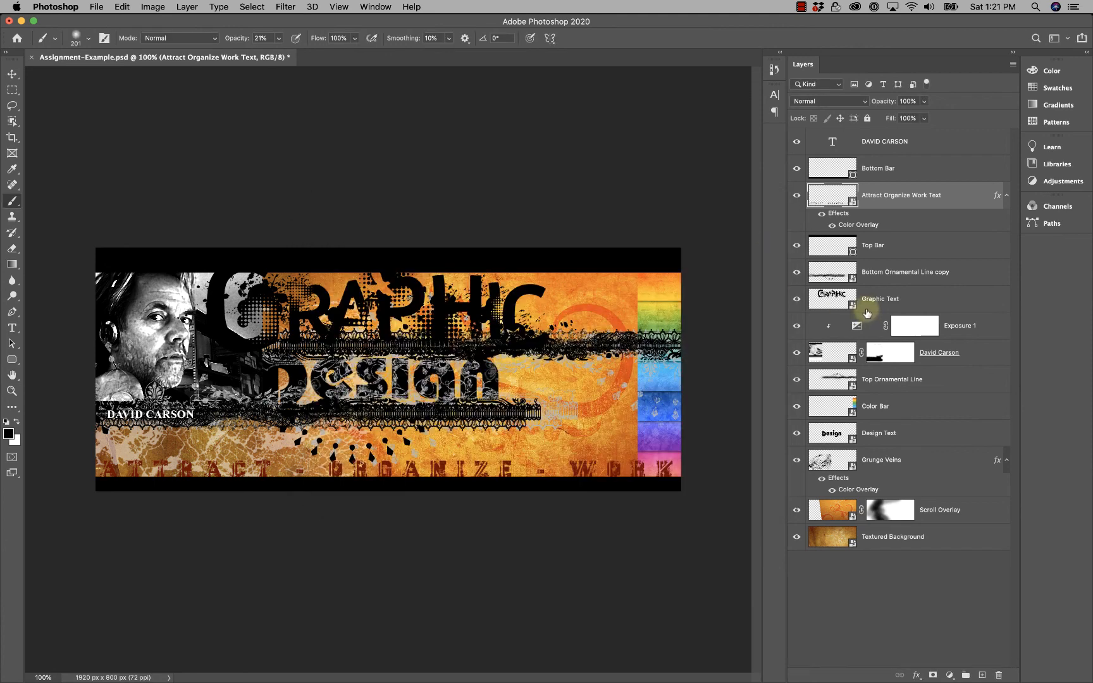
{"action": "double_click", "coordinate": [858, 490]}
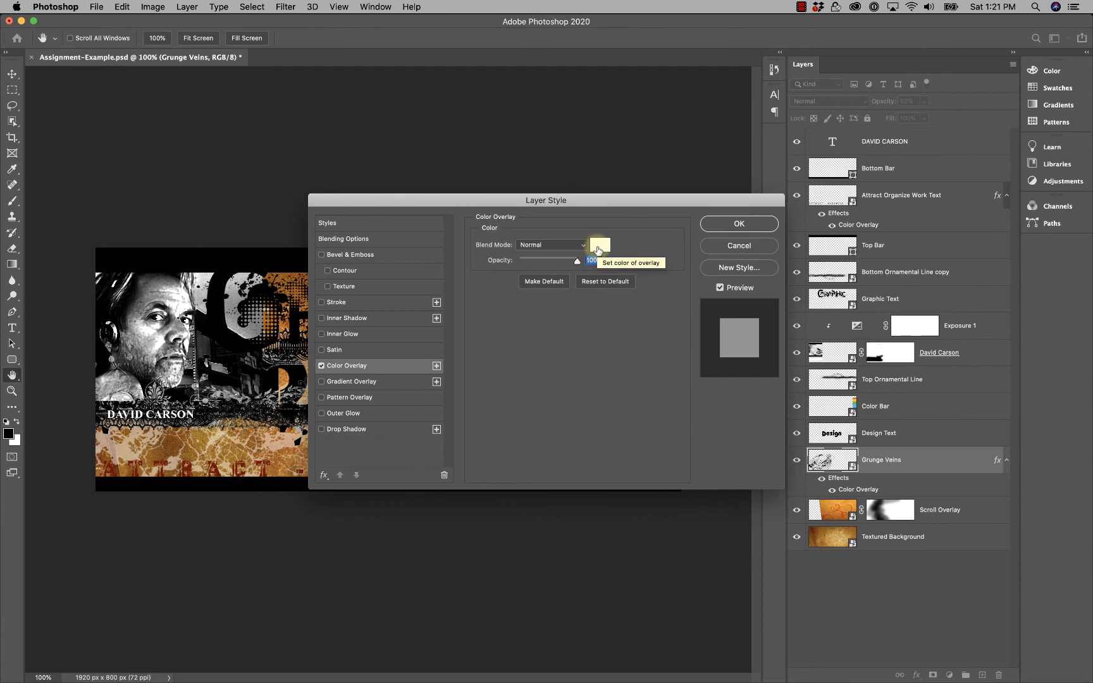
{"action": "left_click", "coordinate": [744, 225]}
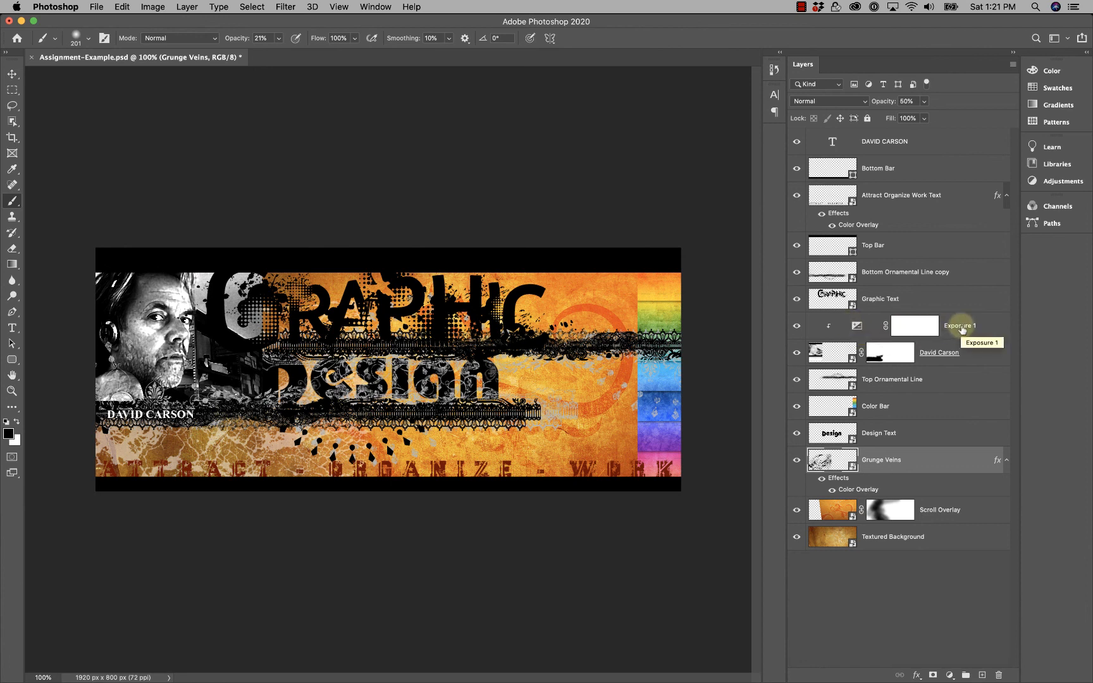
Open the settings of the Exposure 1 adjustment layer and move them clear of the portrait and title artwork.
{"action": "double_click", "coordinate": [857, 326]}
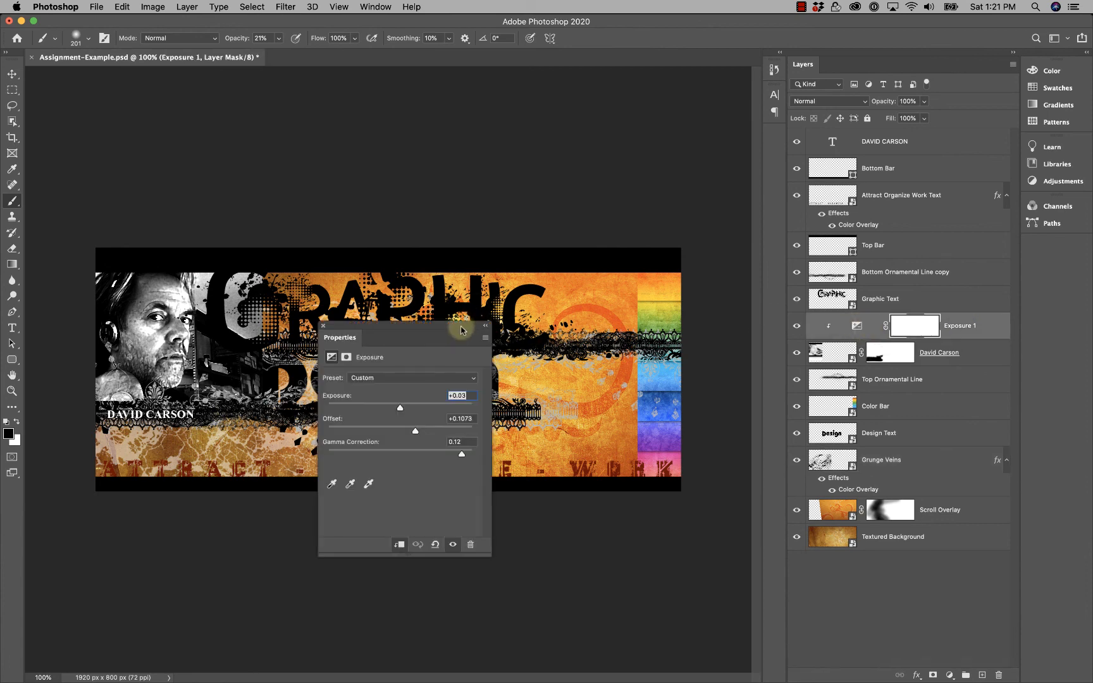
{"action": "left_click_drag", "start_coordinate": [458, 326], "coordinate": [706, 93]}
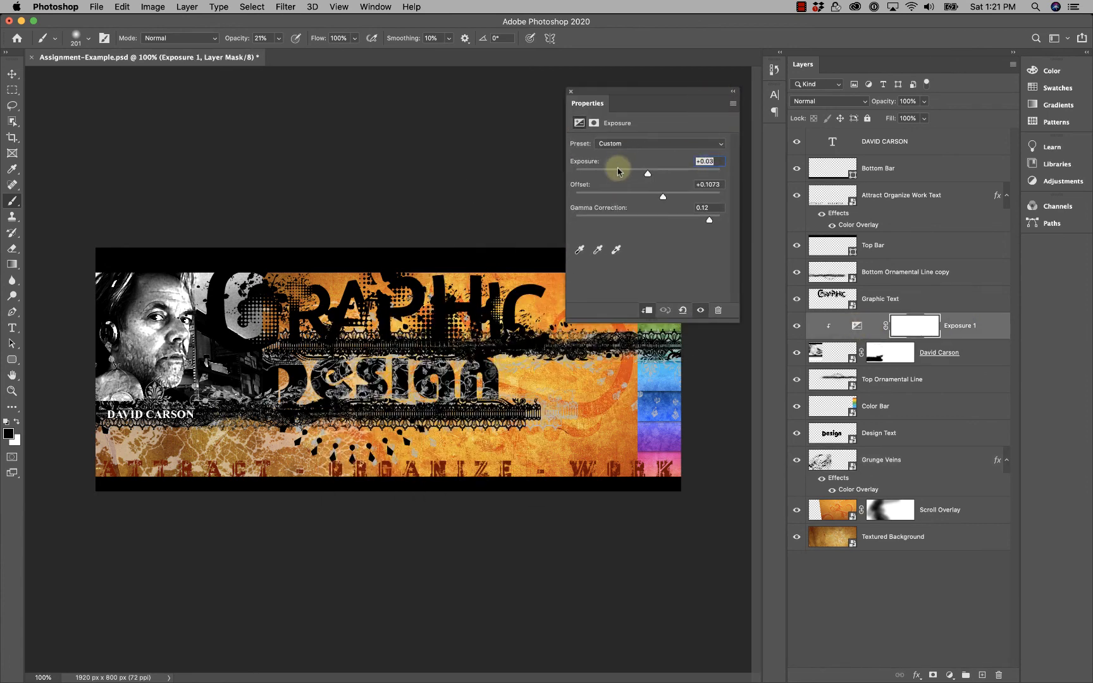